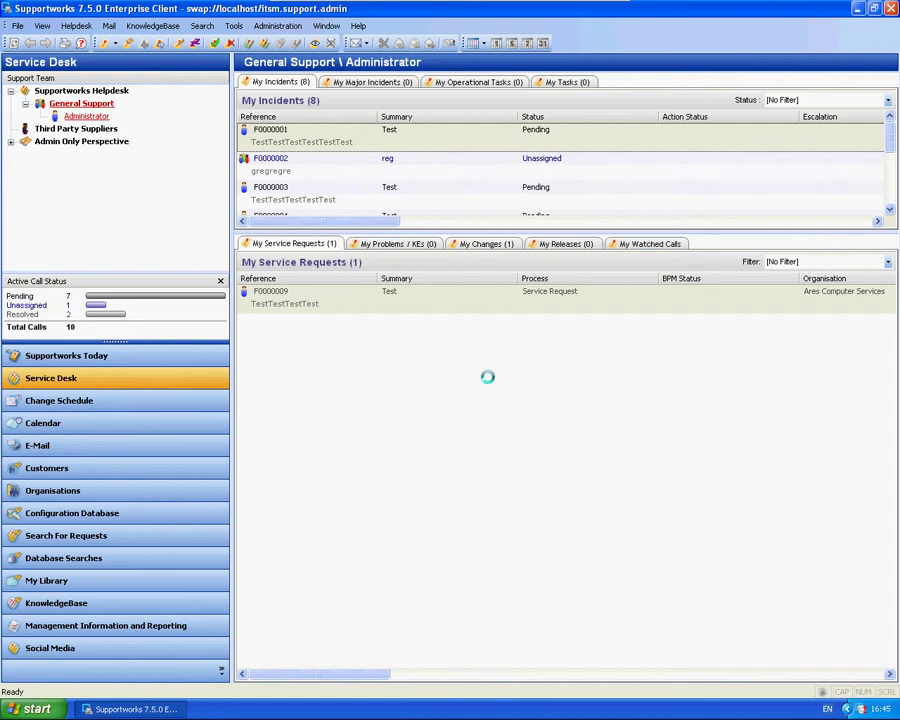
- Launch Supportworks Server Configuration and list the Personal Mailboxes on the System Mailboxes tab
click(35, 709)
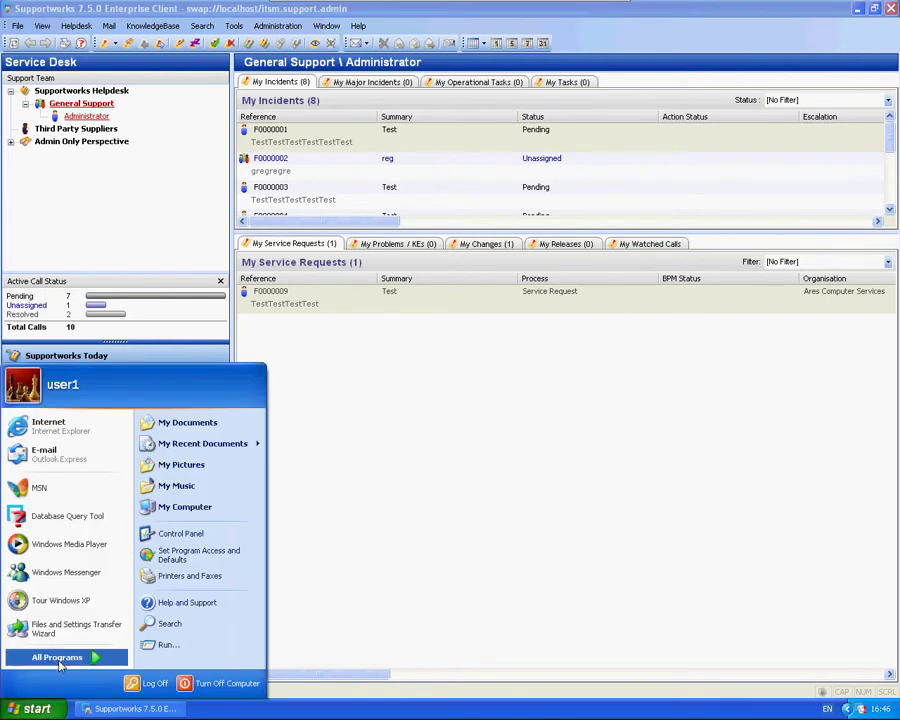
mouse_move(162, 626)
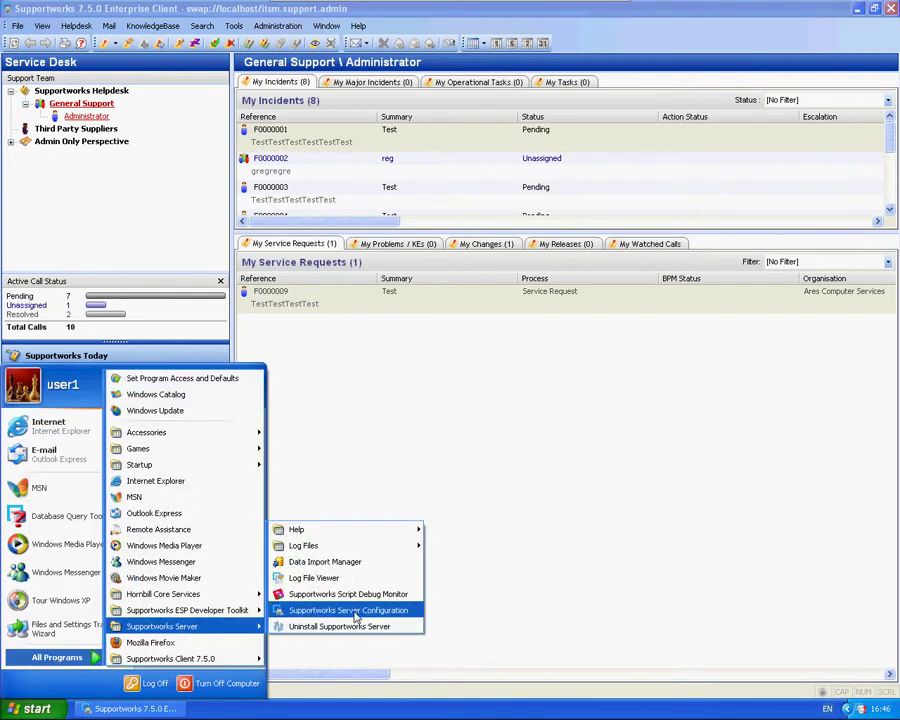
click(355, 614)
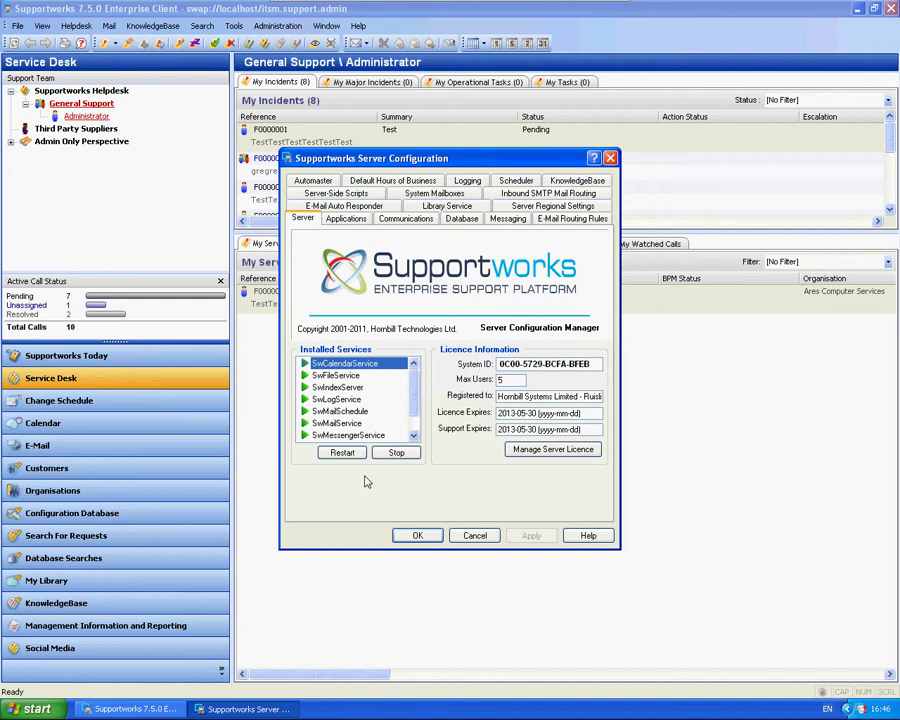
click(434, 193)
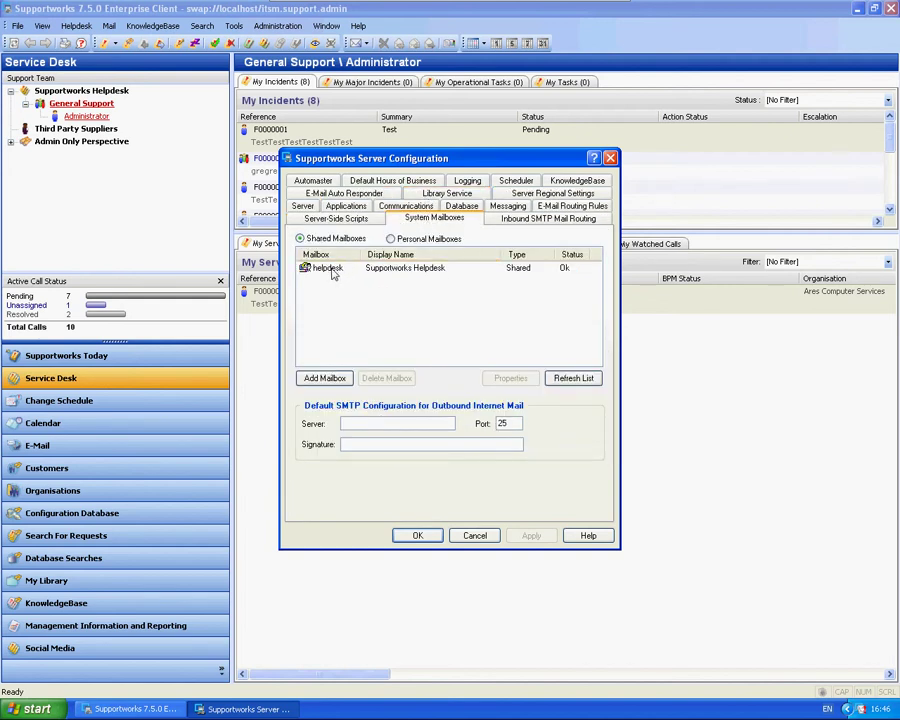
click(391, 239)
click(321, 239)
click(419, 240)
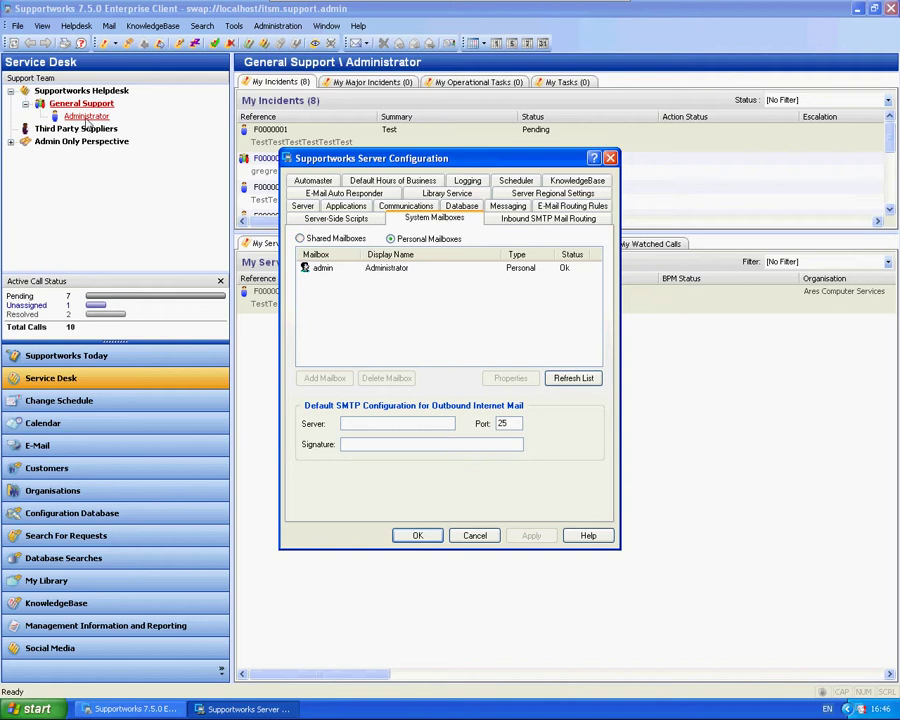
- Cancel Server Configuration and open the Administrator analyst's E-mail Privileges in Properties
click(475, 536)
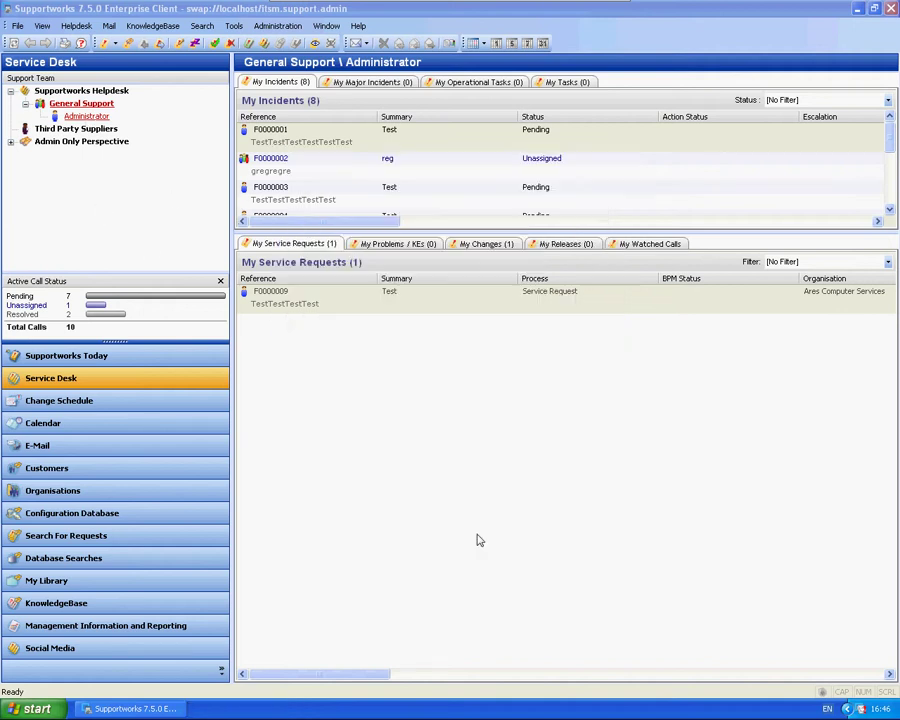
right_click(98, 120)
click(164, 126)
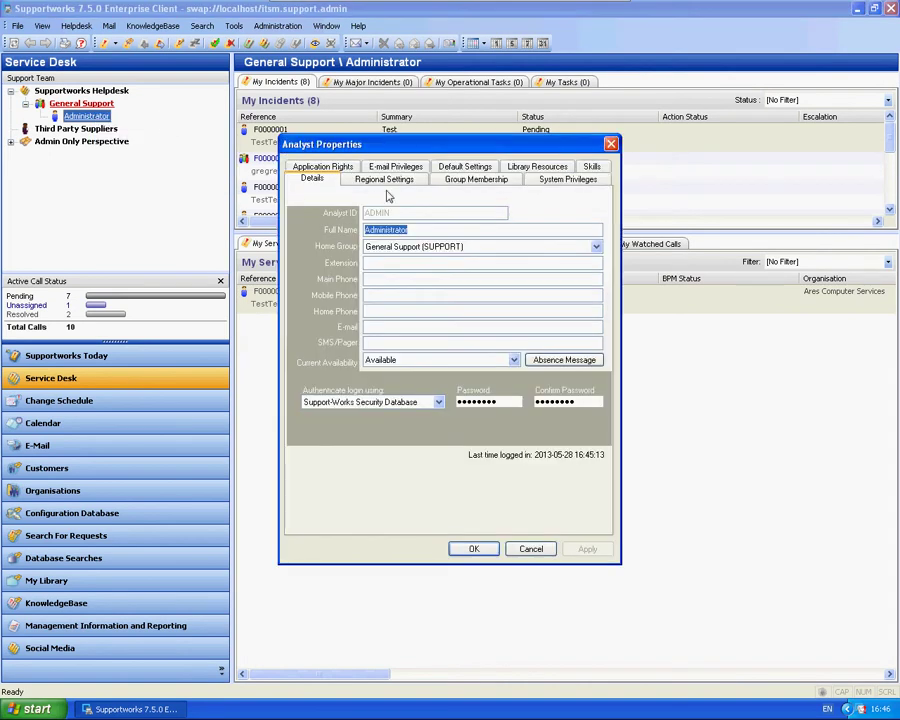
click(395, 168)
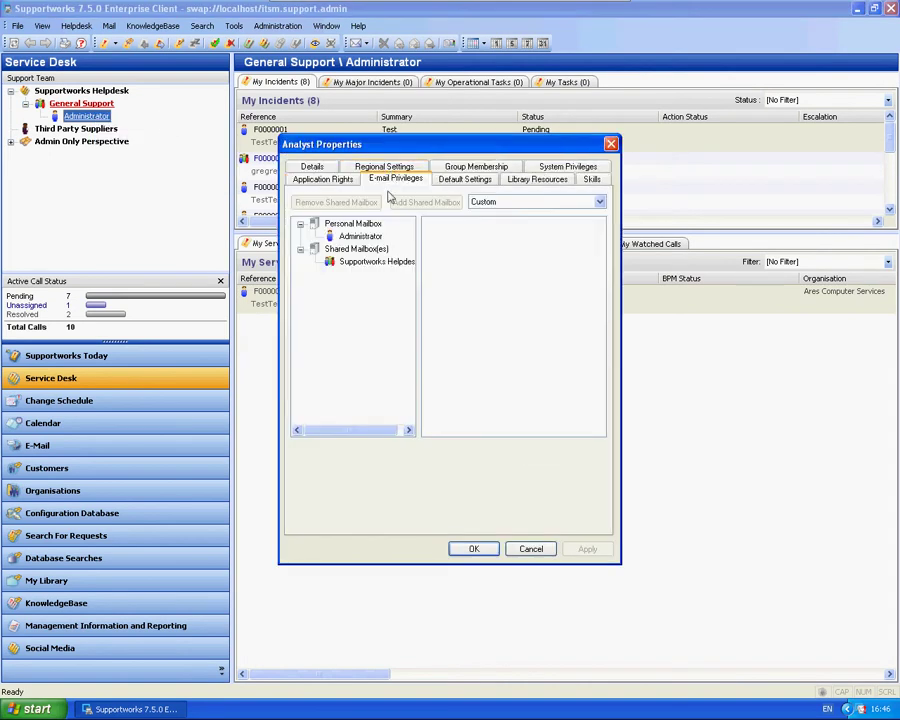
- Compare permissions on the personal Administrator mailbox and the shared Supportworks Helpdesk mailbox
click(360, 237)
click(372, 261)
click(360, 237)
click(368, 262)
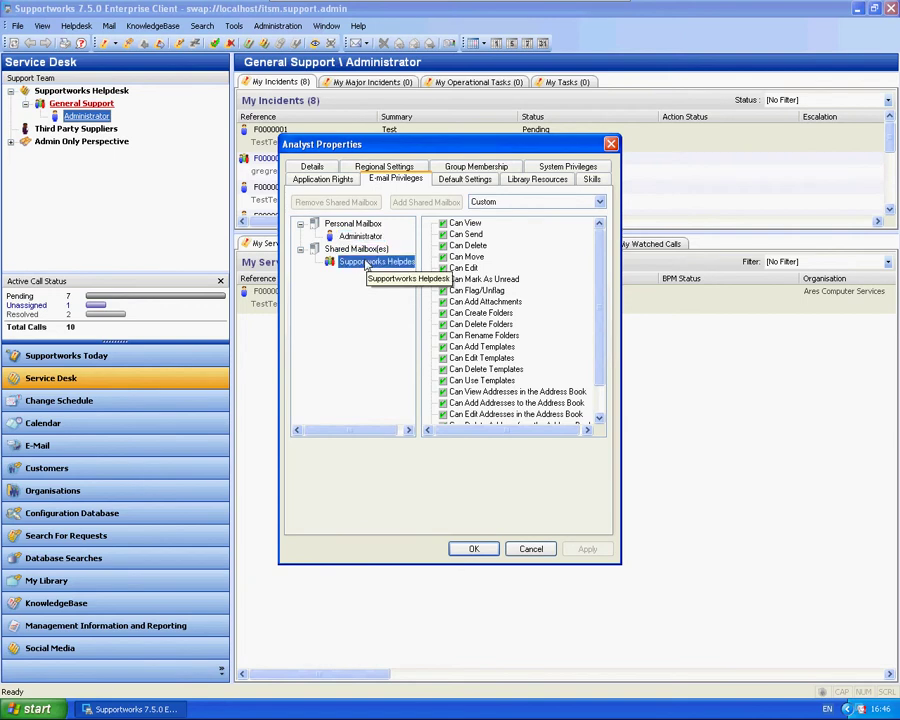
click(360, 238)
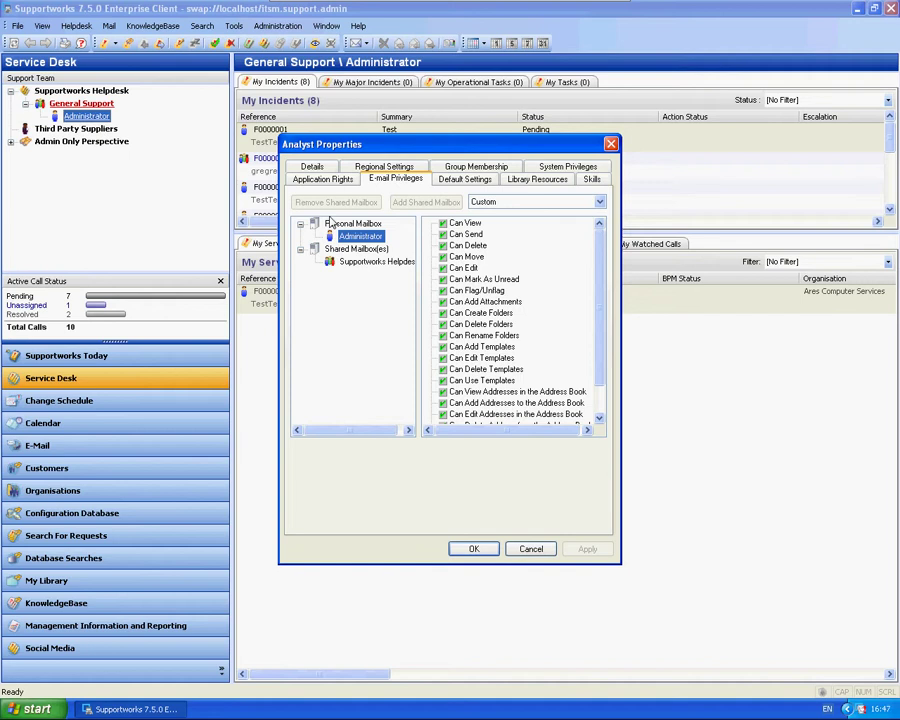
- Reopen Server Configuration, enable 'Disable personal mailboxes' on the Messaging tab, and apply
click(35, 708)
mouse_move(57, 657)
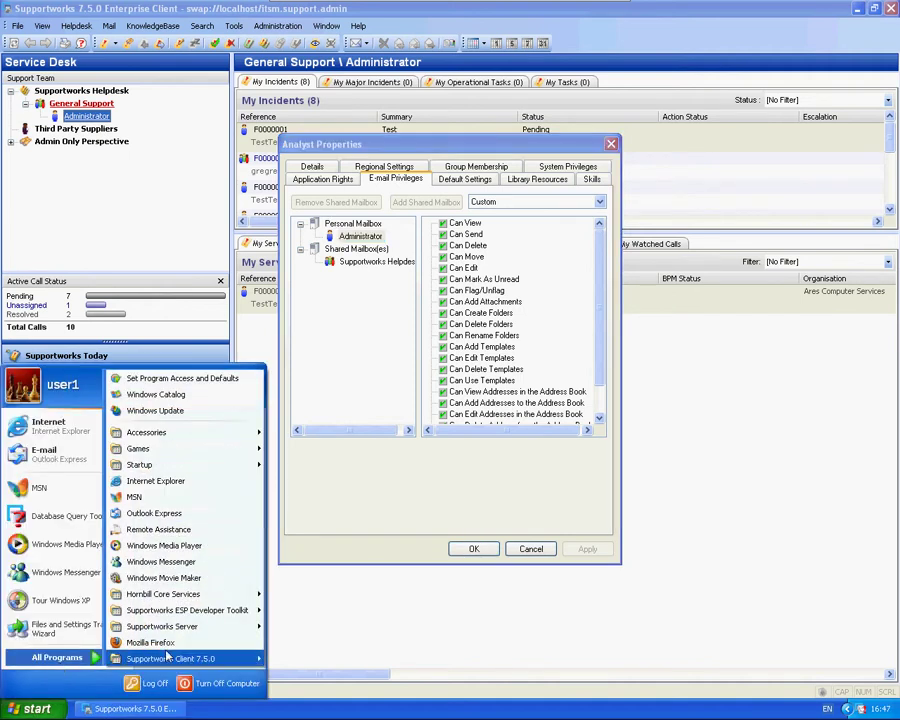
click(330, 610)
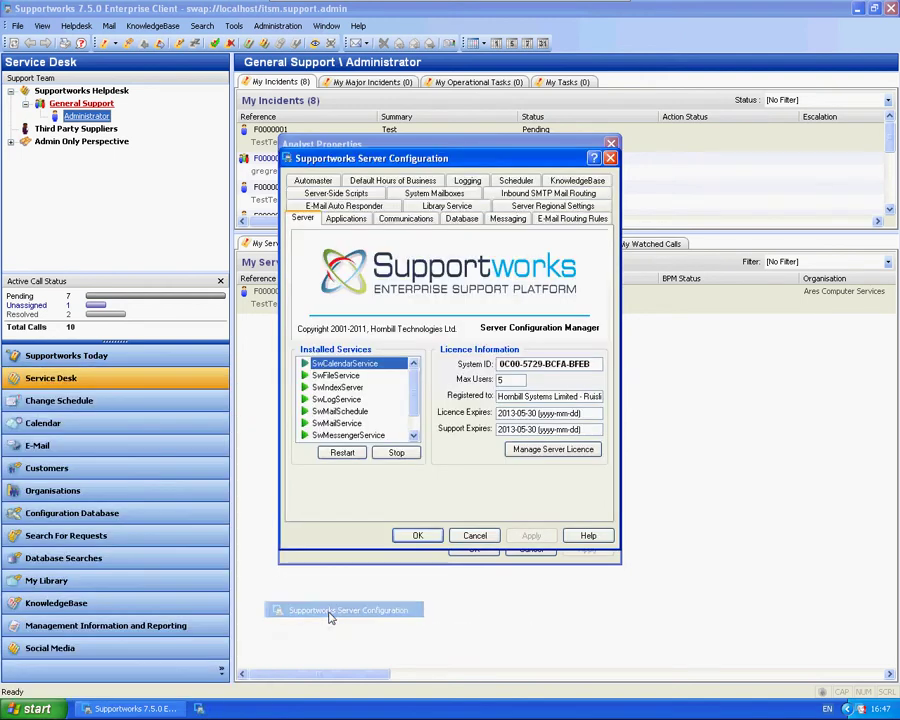
click(507, 218)
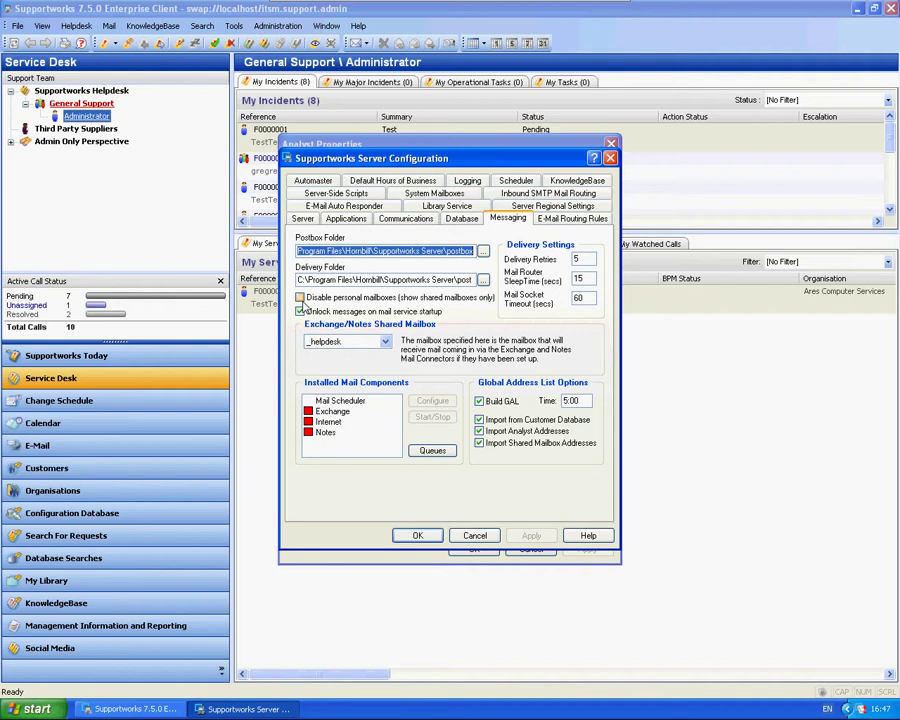
click(301, 298)
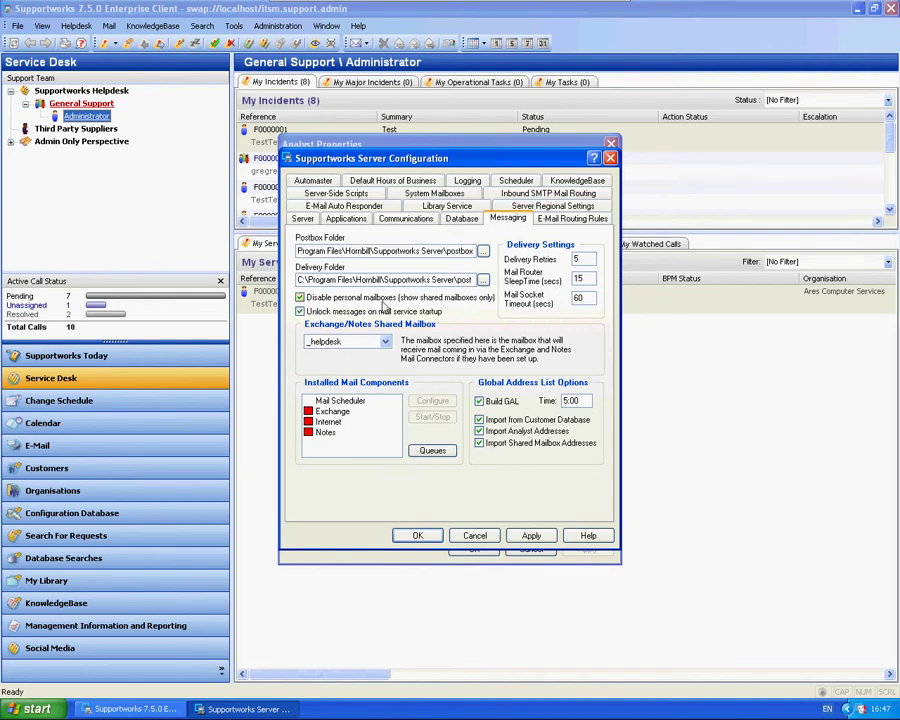
click(530, 536)
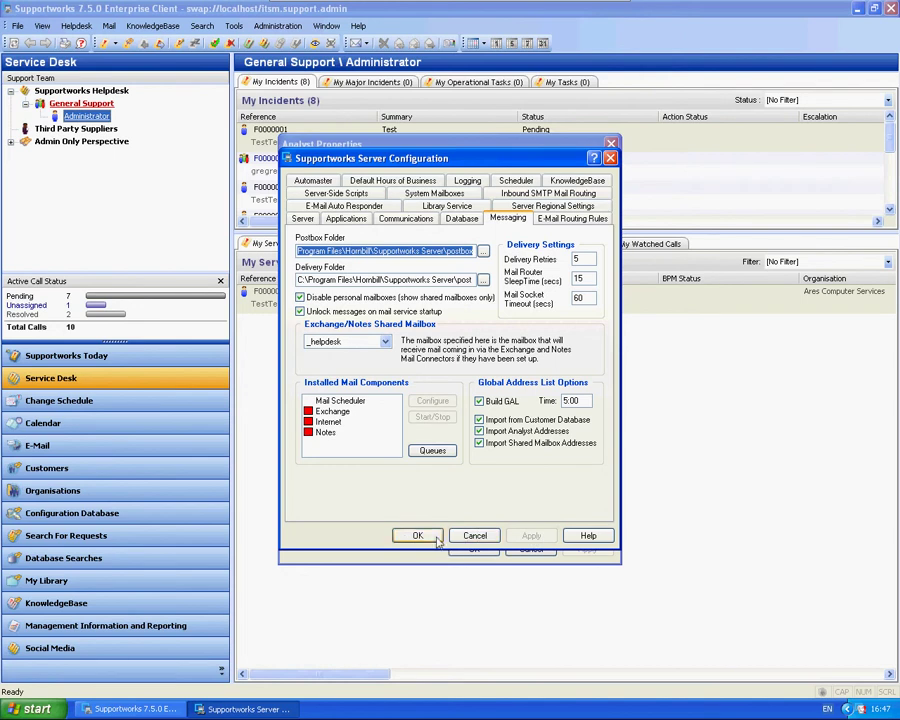
- Restart SwMailSchedule, SwMailService and SwServerService, then close Server Configuration
click(301, 219)
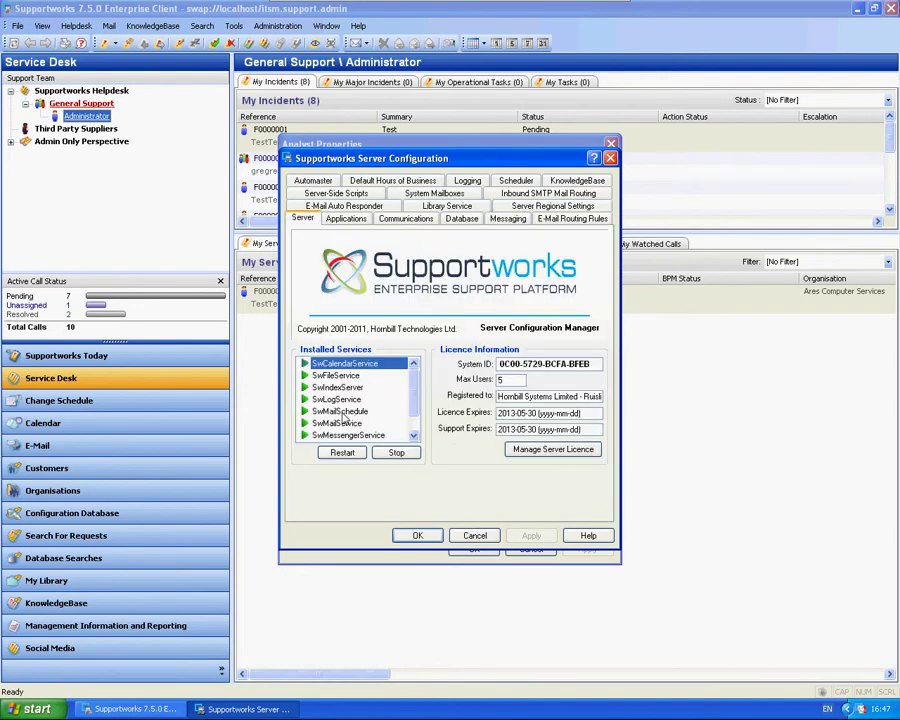
click(342, 411)
scroll(347, 425, down, 1)
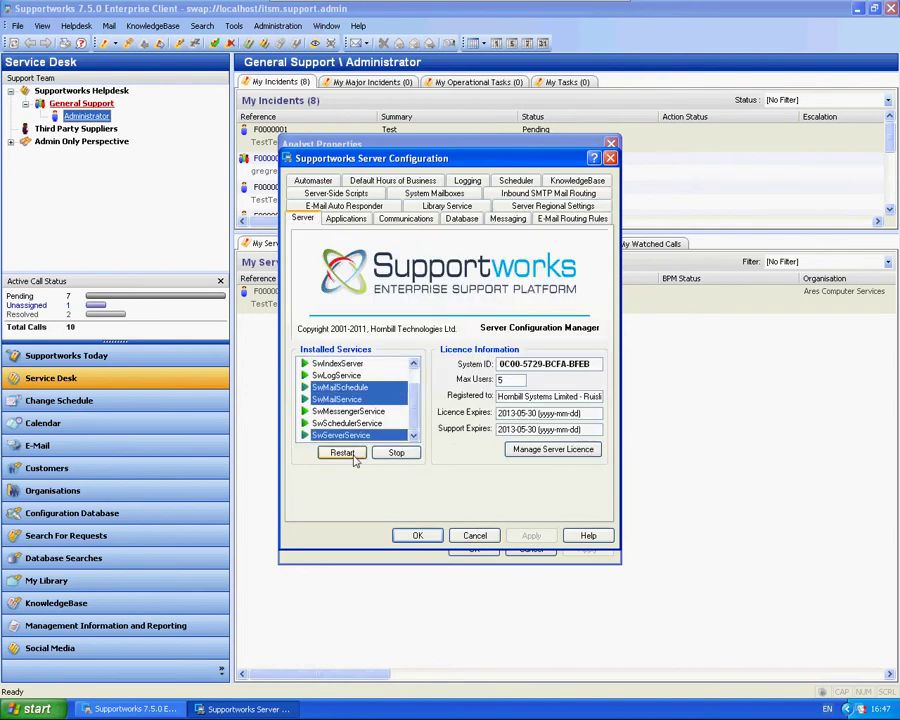
click(343, 453)
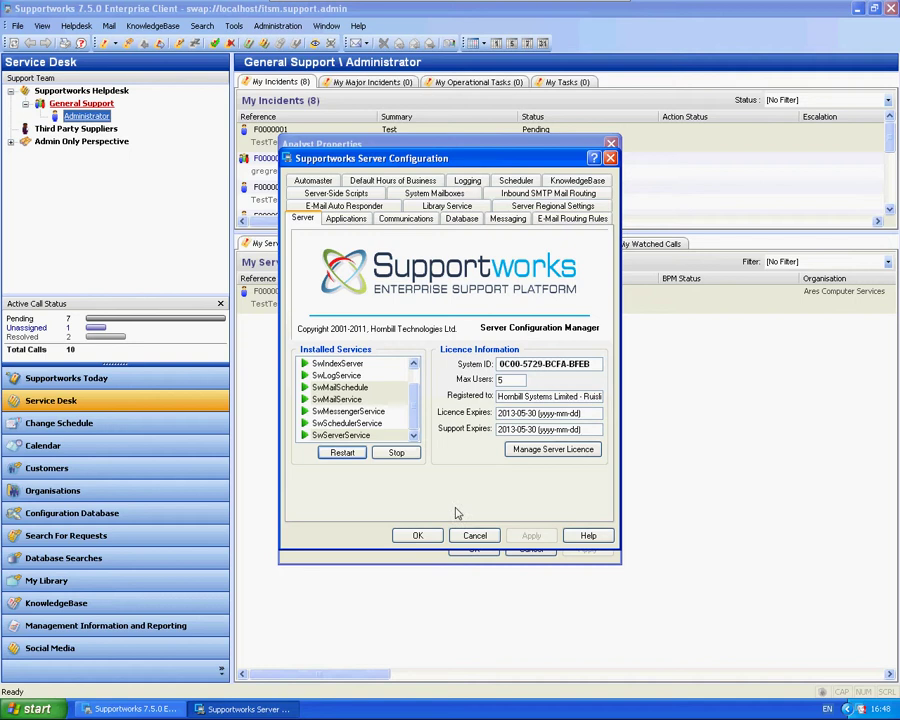
click(417, 535)
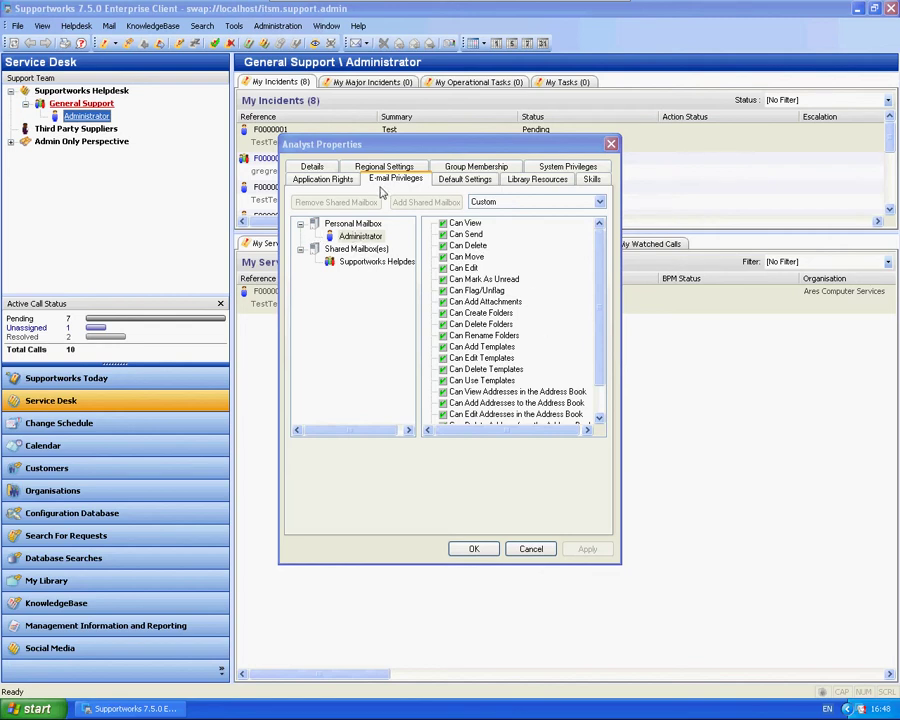
- Cancel Analyst Properties, restart Supportworks Client, log in as admin and dismiss the Tip of the Day
click(545, 549)
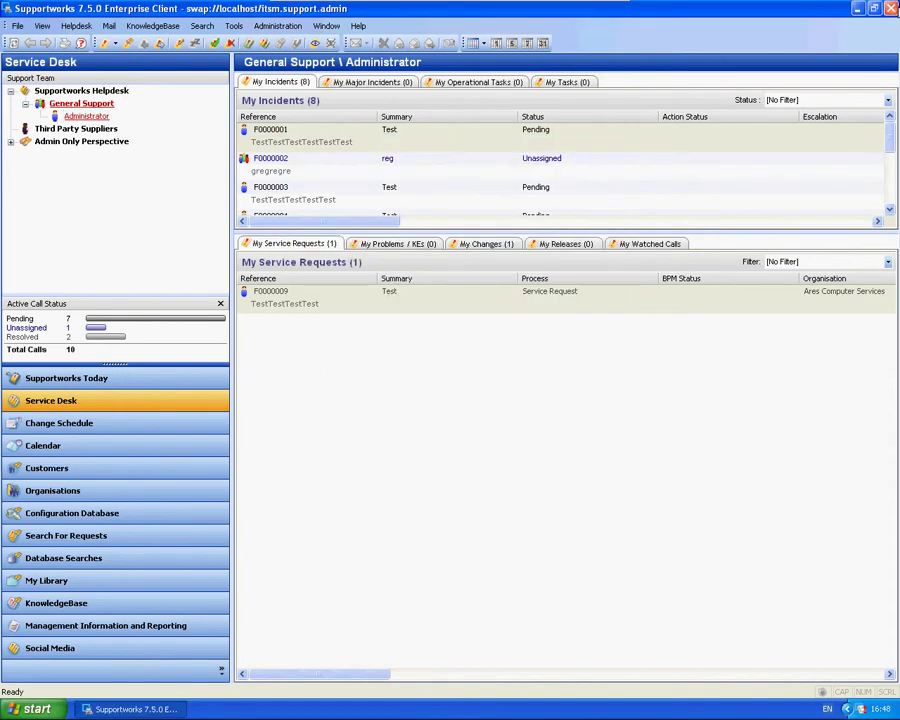
click(891, 8)
click(38, 708)
mouse_move(170, 658)
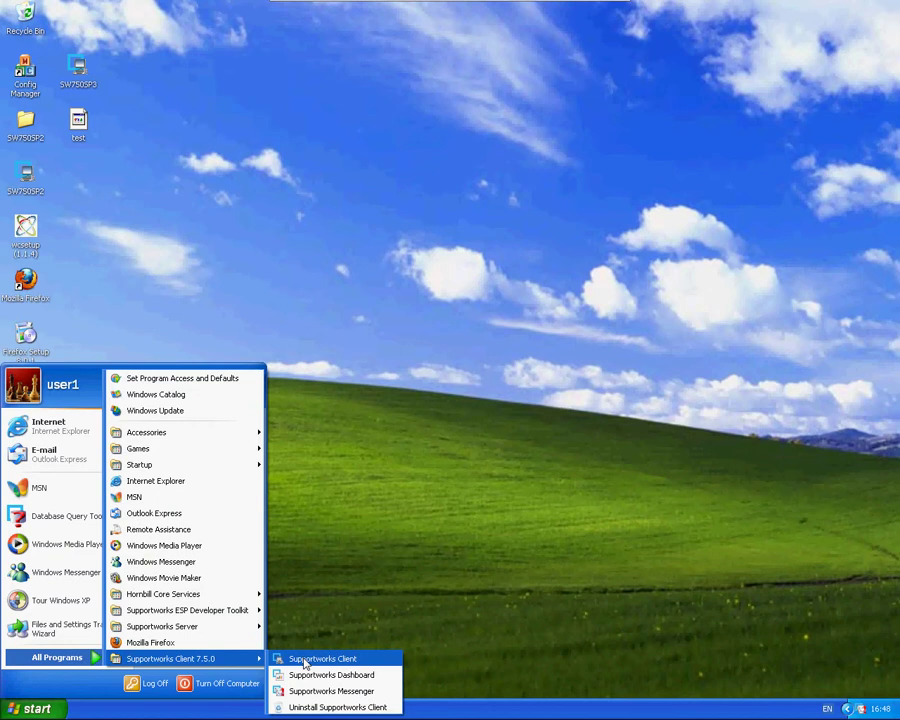
click(305, 659)
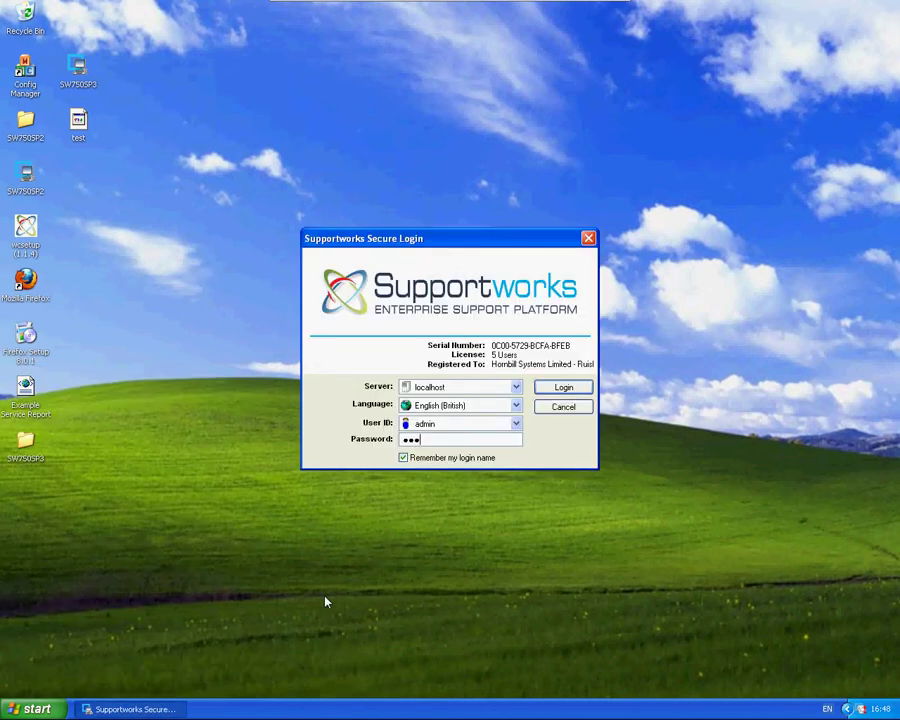
key(Return)
key(Return)
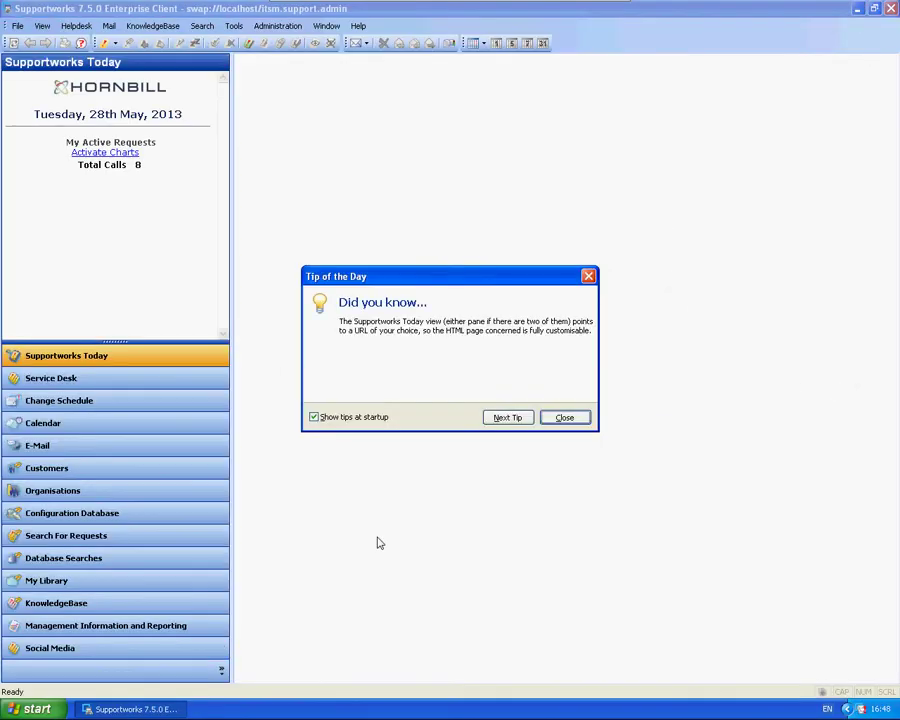
key(Return)
- In Service Desk, view the Administrator's E-mail Privileges for the personal Administrator mailbox
click(178, 385)
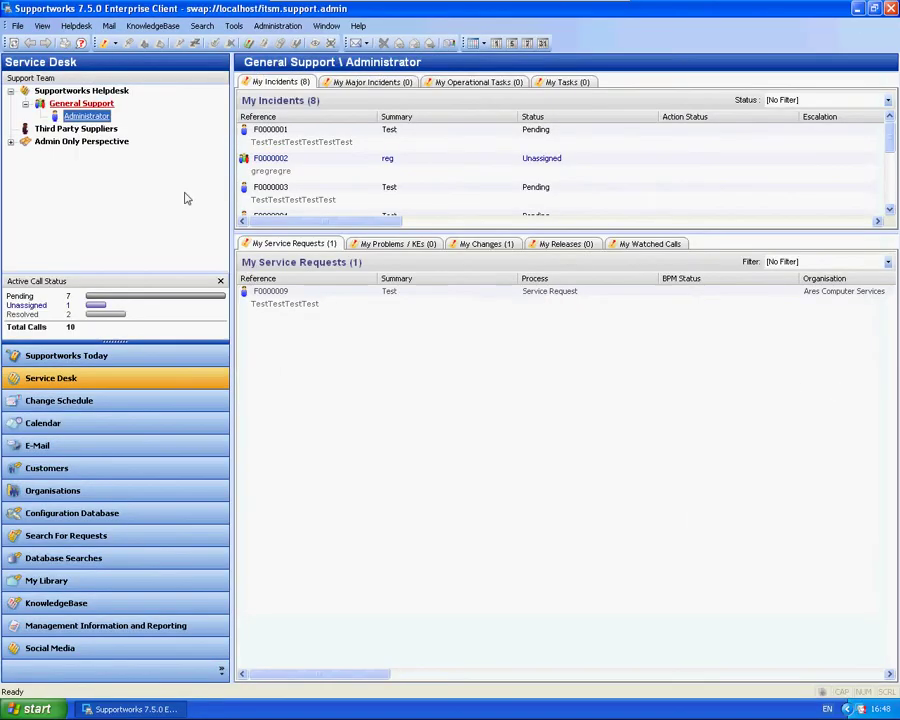
right_click(86, 120)
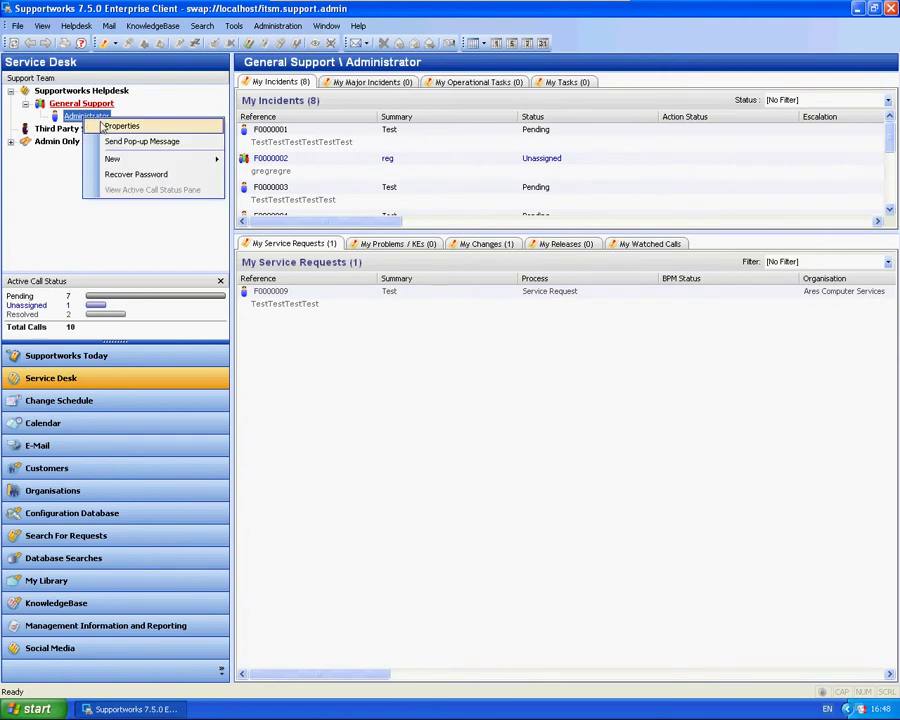
click(92, 124)
click(398, 167)
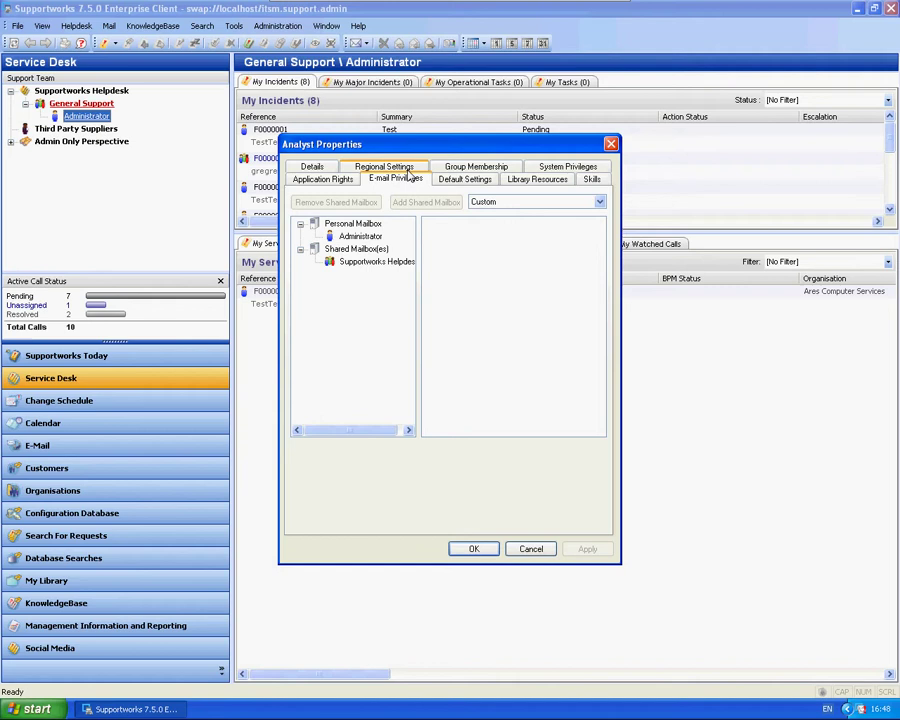
click(362, 236)
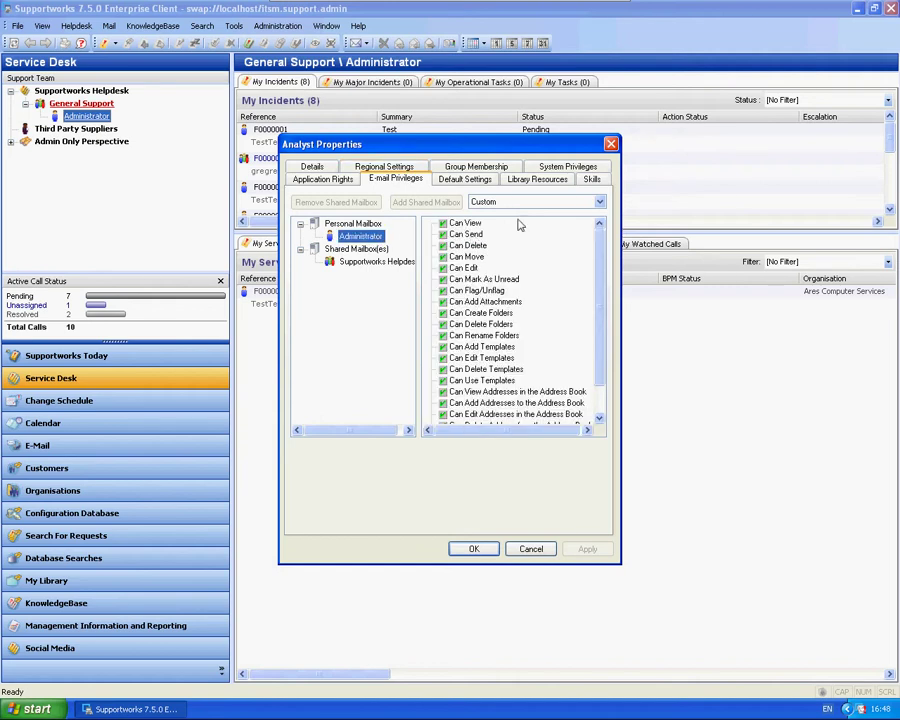
- Cancel the properties and check the Administrator personal mailbox in the E-Mail section
click(530, 549)
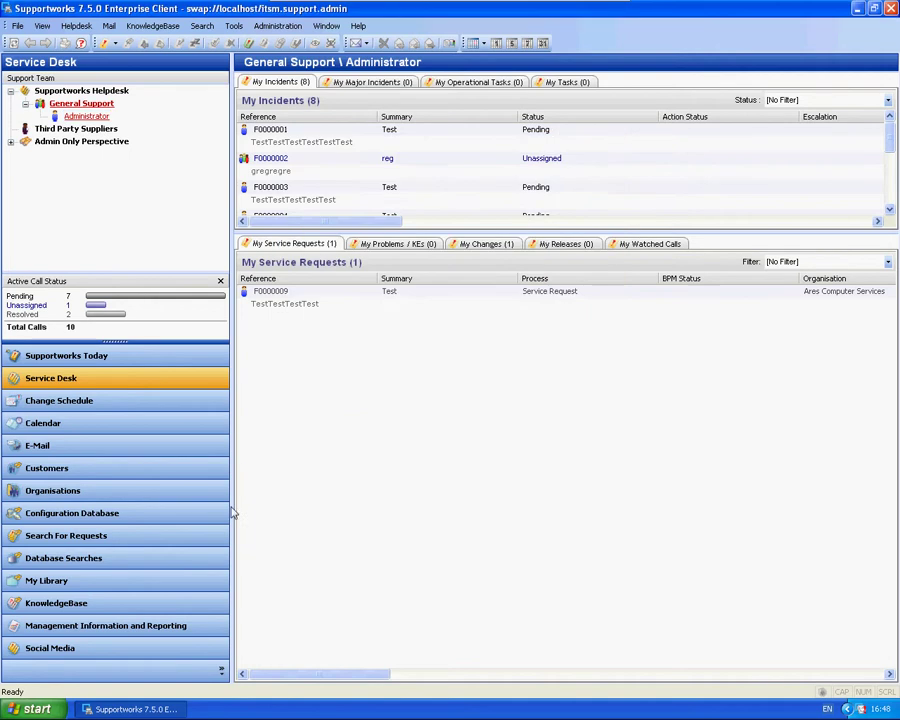
click(94, 446)
click(46, 104)
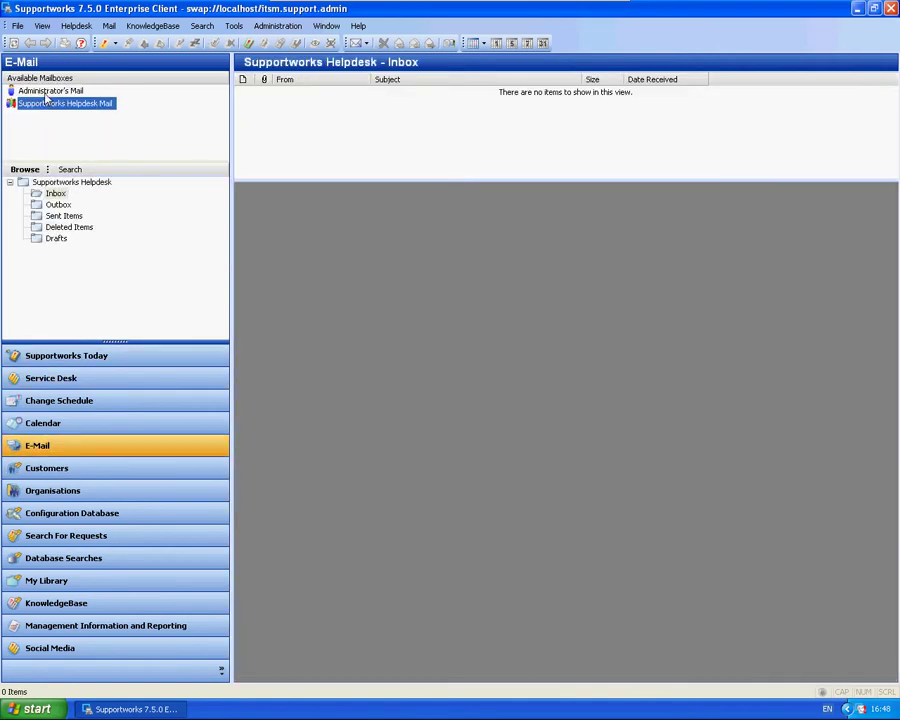
click(85, 378)
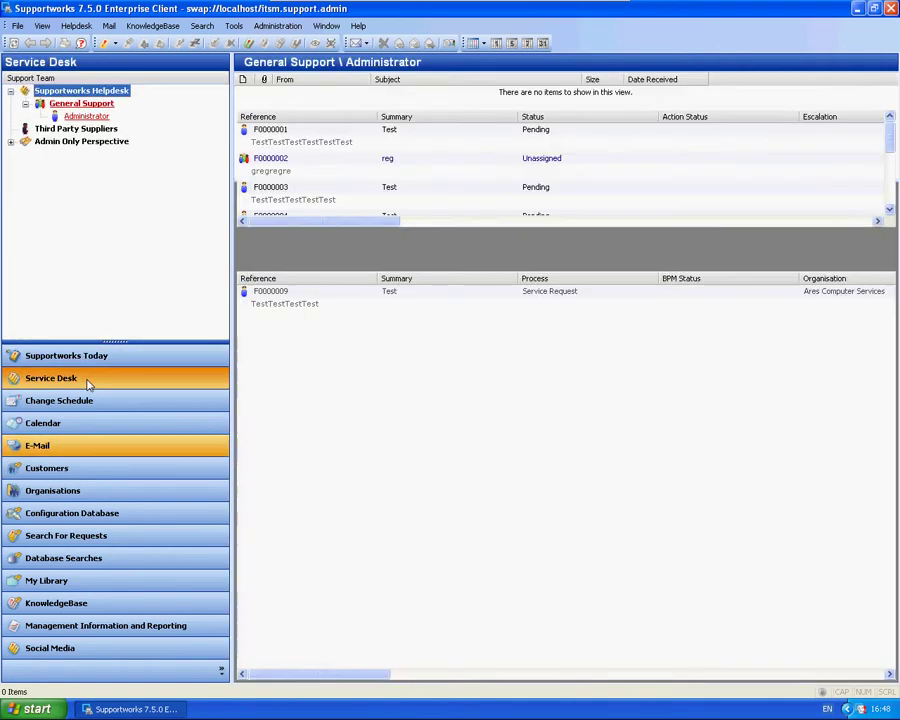
- Set the Administrator's personal mailbox to No Rights, save it, and apply to the current session
right_click(95, 118)
click(130, 124)
click(395, 177)
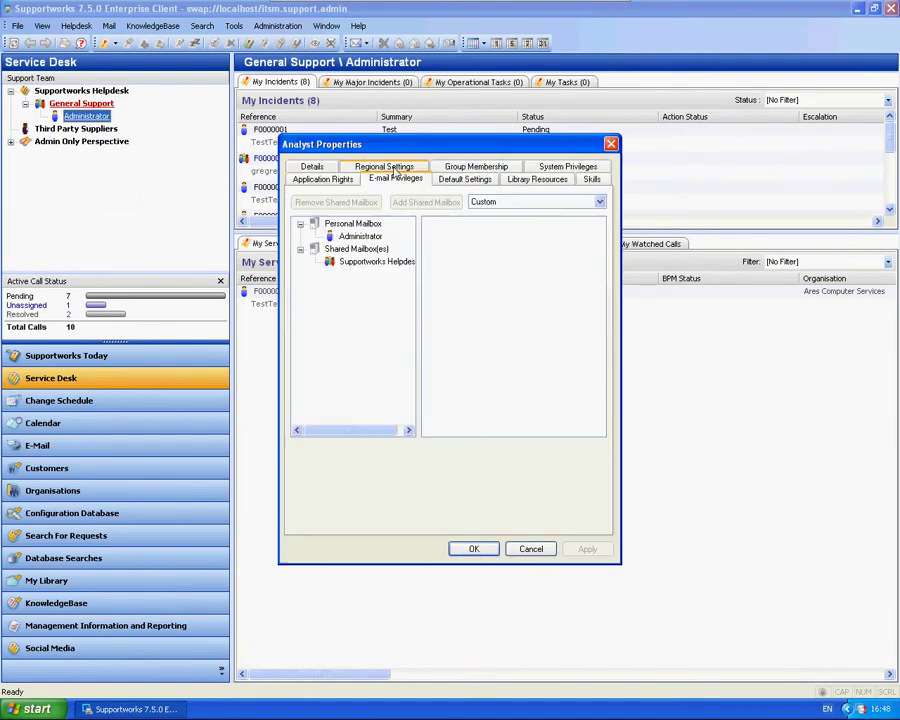
click(378, 236)
click(601, 203)
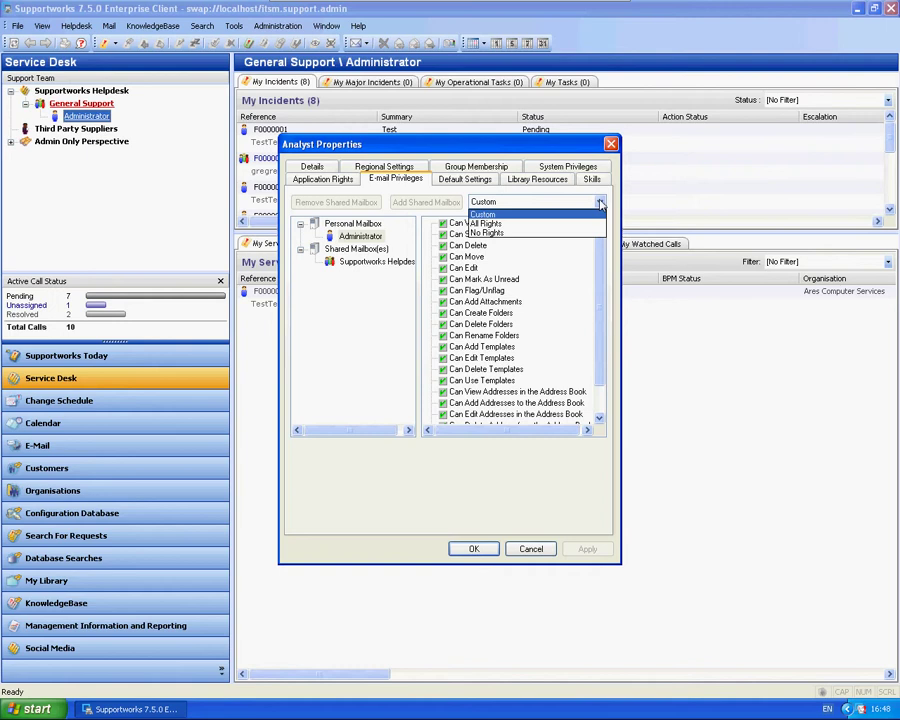
click(485, 232)
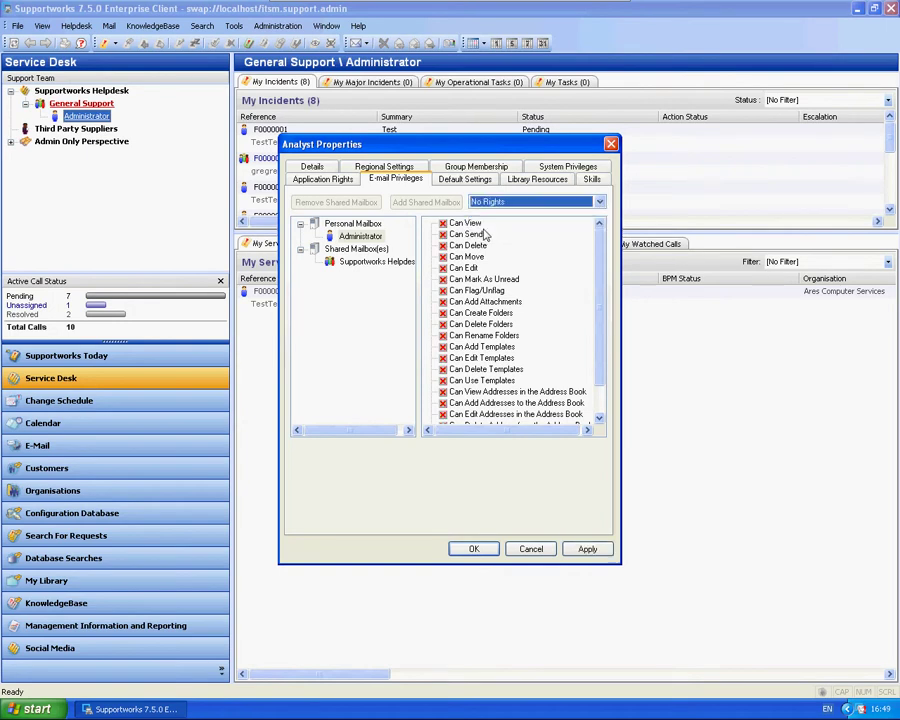
click(600, 551)
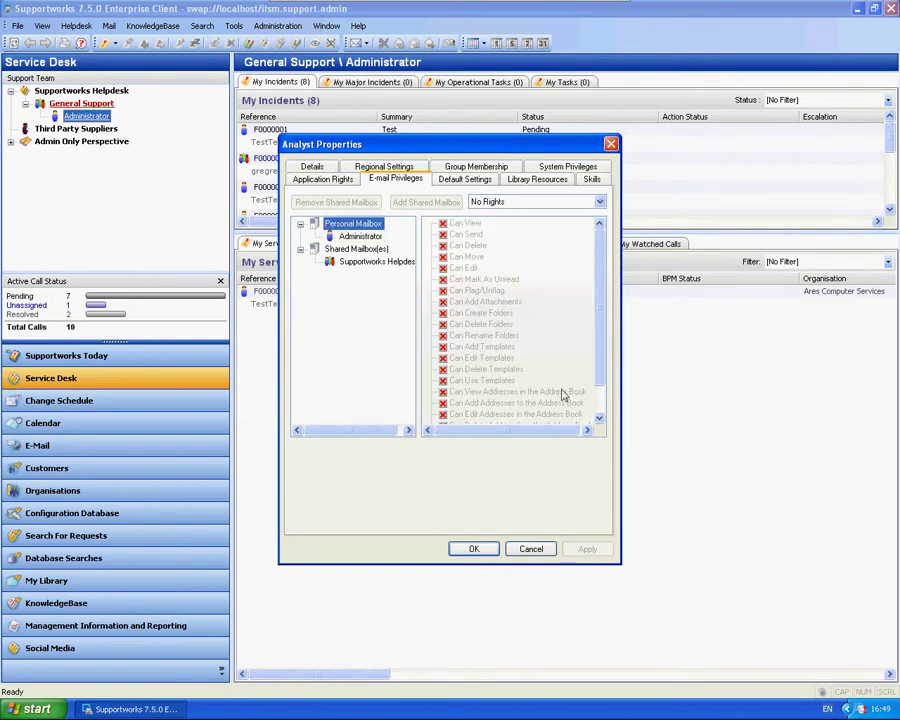
click(474, 549)
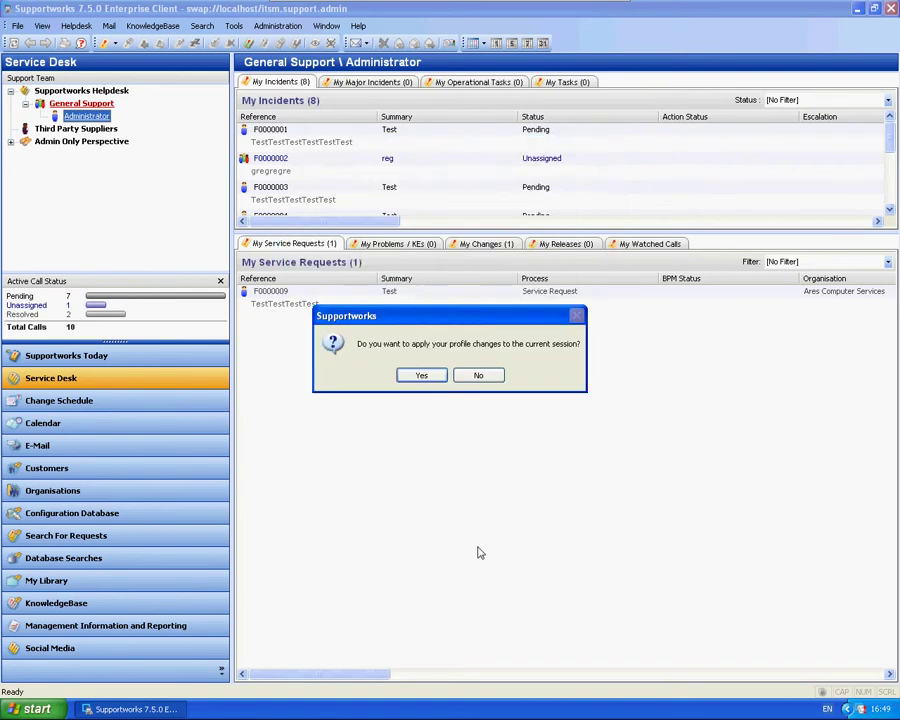
click(425, 379)
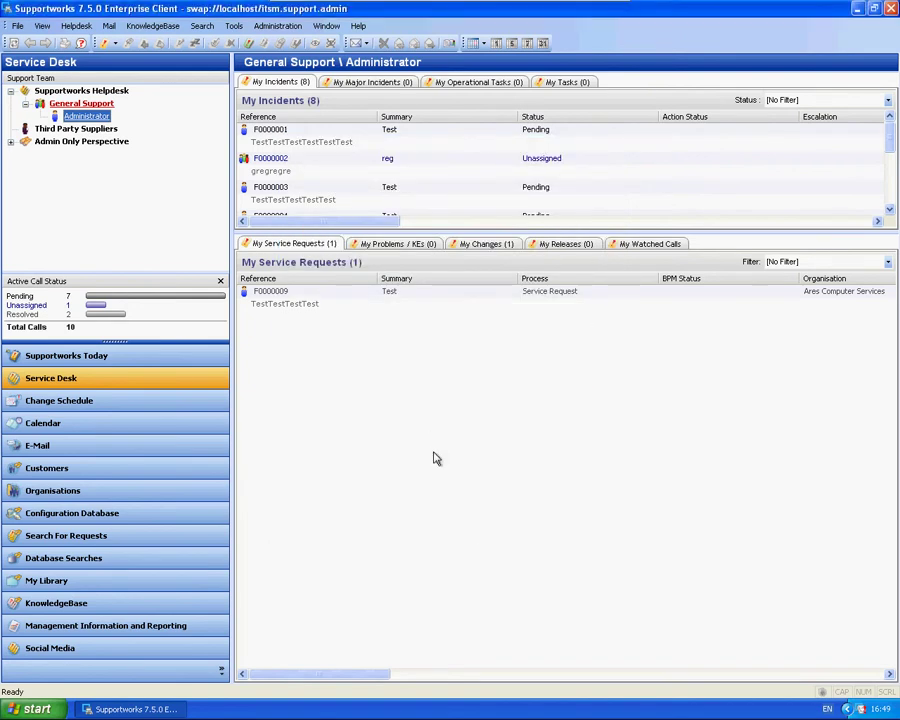
- Create and save a new analyst Administrator1 as a copy of Administrator
click(134, 380)
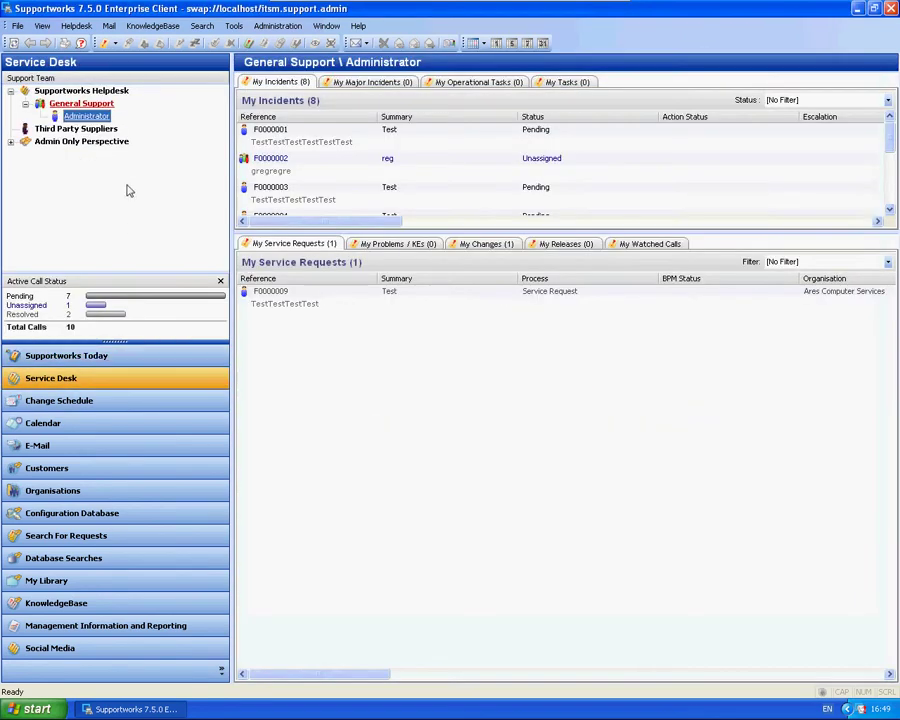
right_click(96, 118)
mouse_move(160, 154)
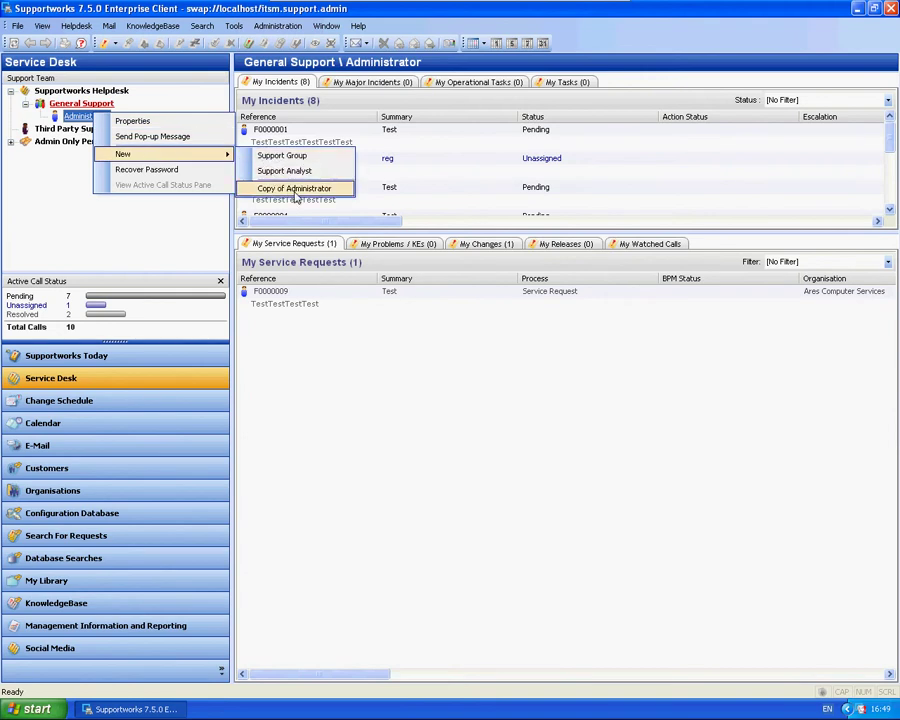
click(294, 190)
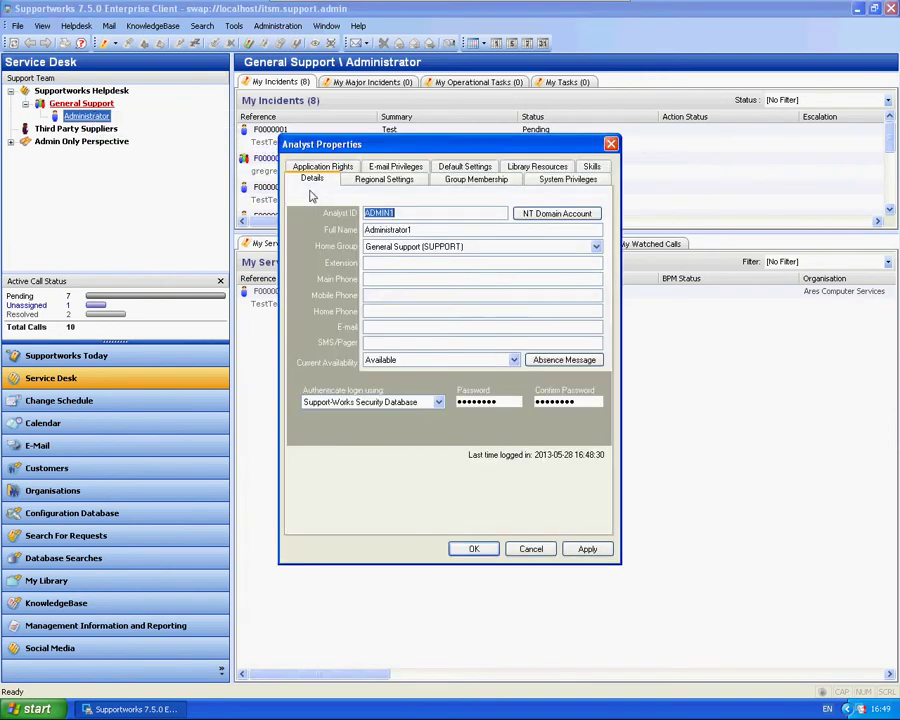
click(588, 549)
click(474, 549)
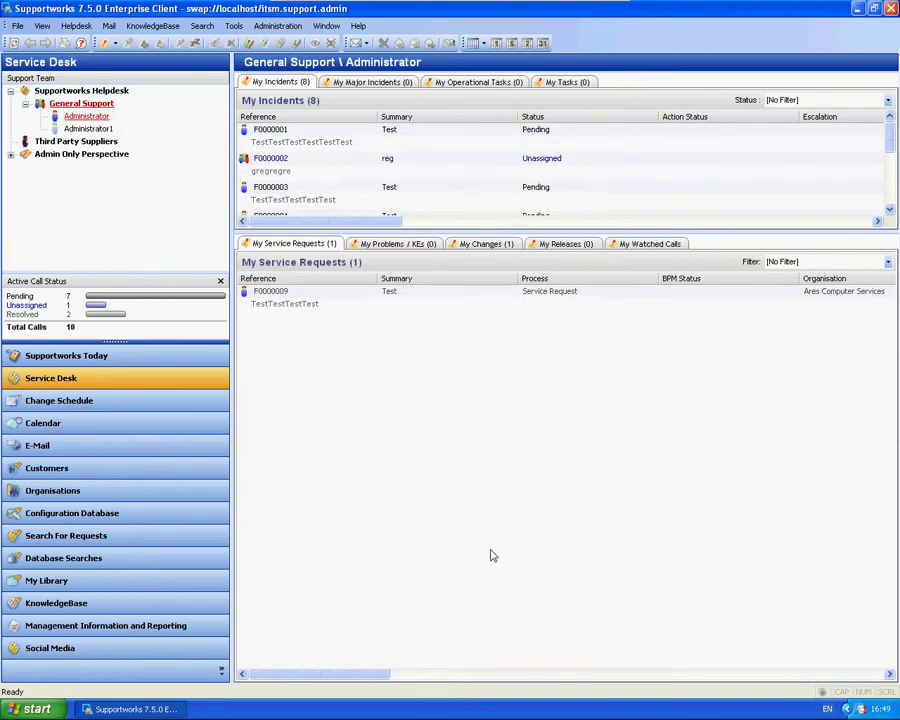
- Review Administrator1's E-mail Privileges, then close its properties without changes
right_click(92, 128)
click(112, 131)
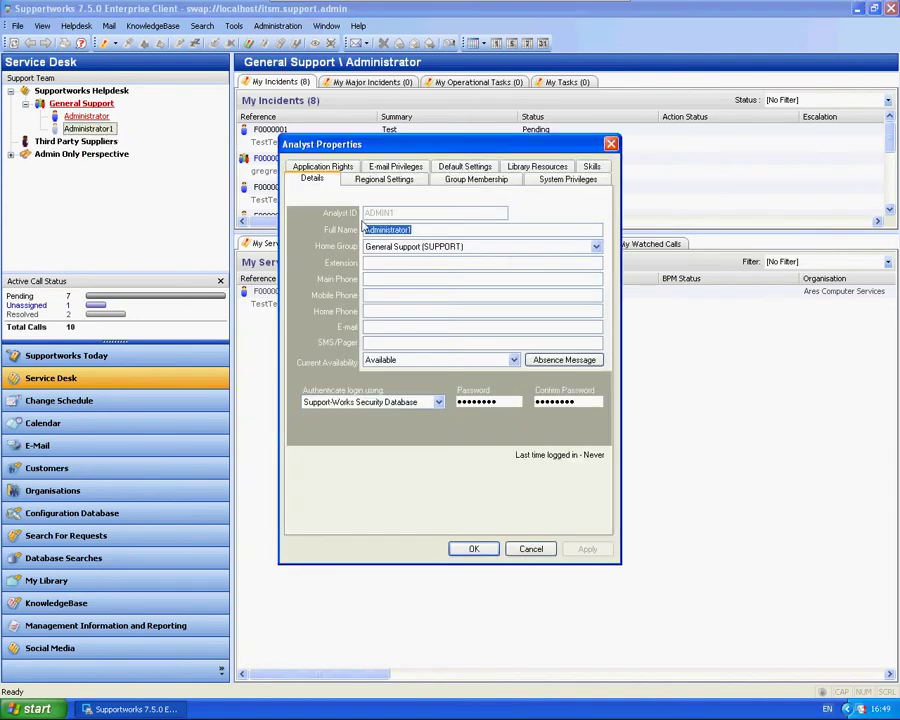
click(393, 168)
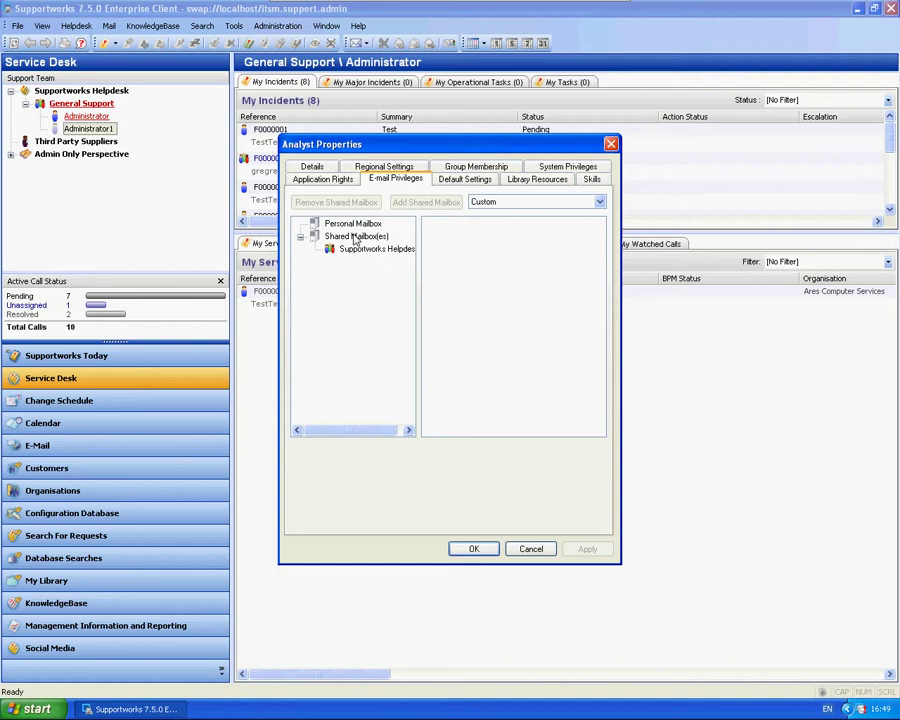
click(531, 548)
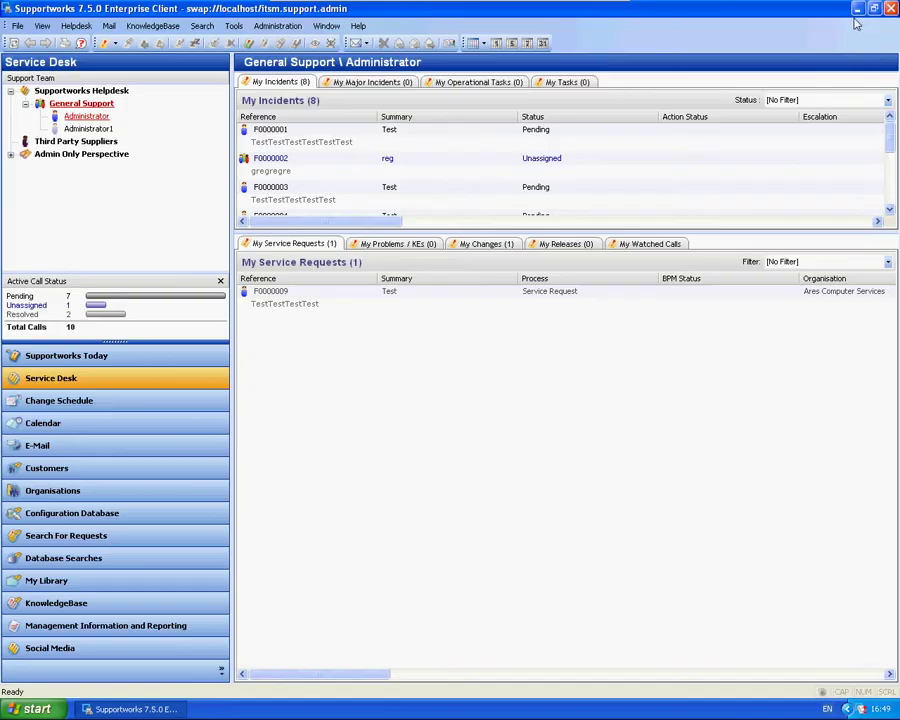
- Restart Supportworks Client and log in as admin1 with its password, dismissing licence warning and tip
click(890, 8)
click(35, 708)
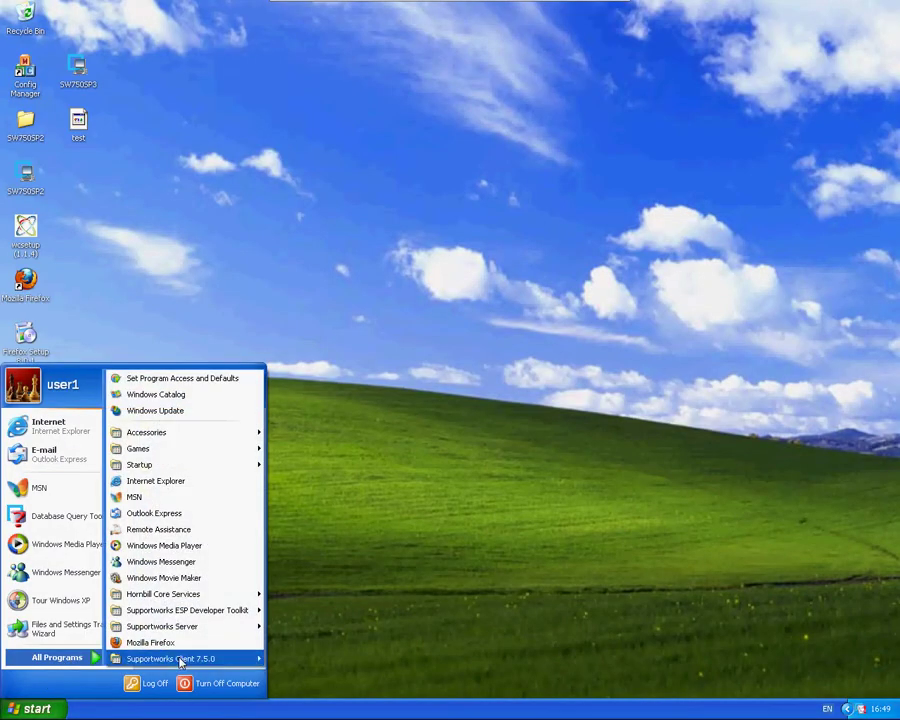
click(310, 658)
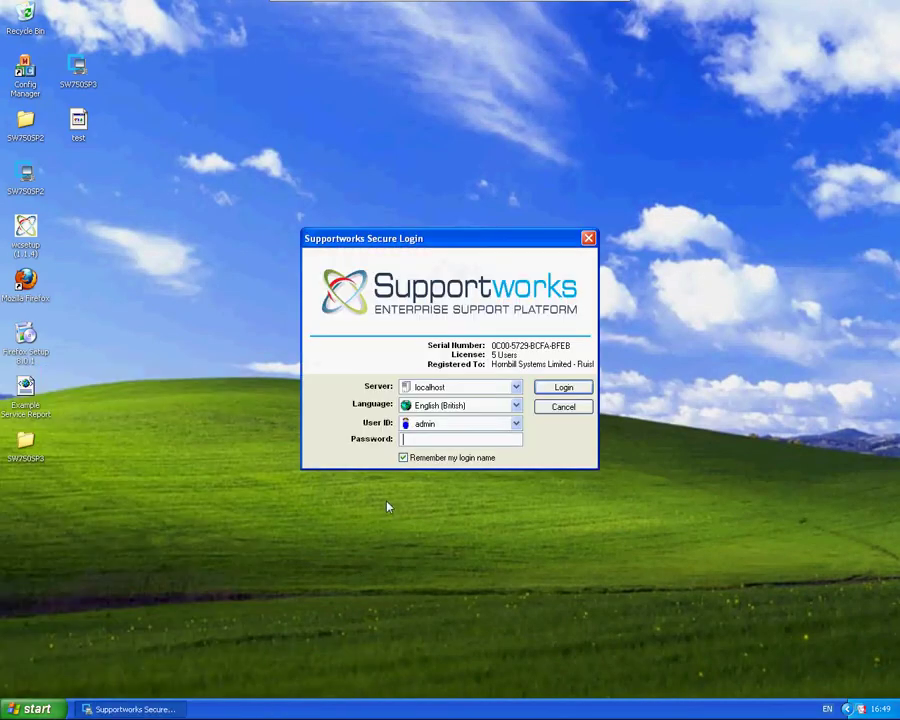
key(BackSpace)
text(admin1)
key(Tab)
text(pa)
text(ssword)
key(Return)
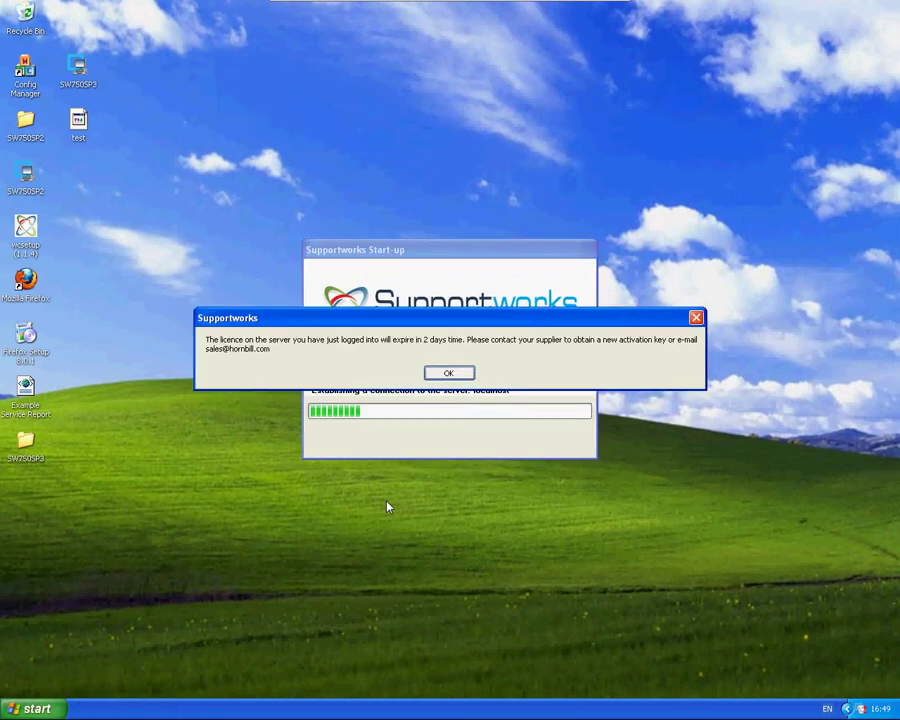
key(Return)
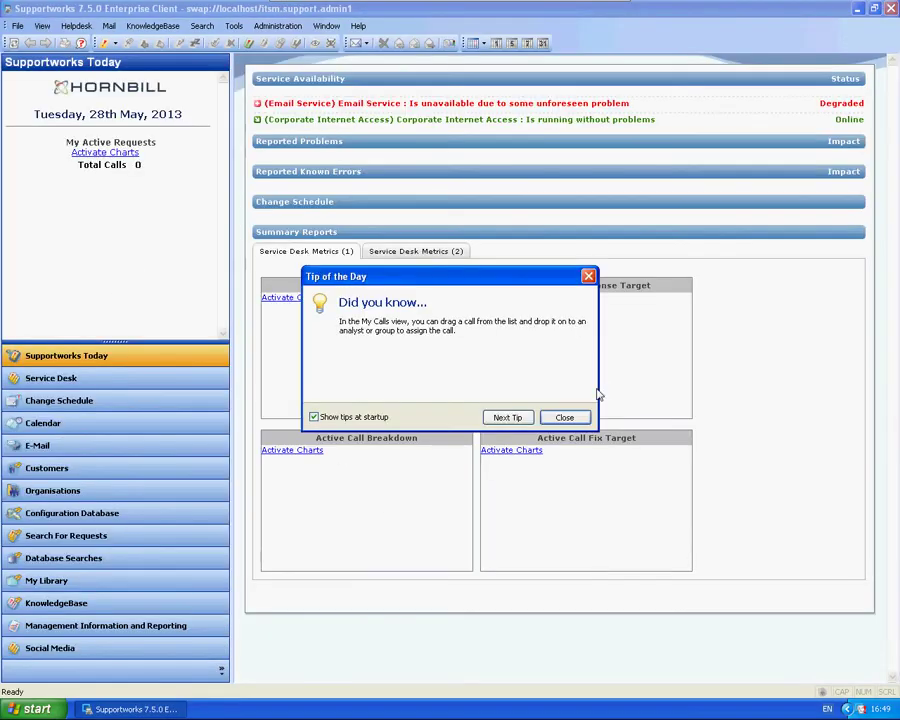
click(576, 416)
- Open the shared Supportworks Helpdesk Mail inbox in the E-Mail section
click(114, 447)
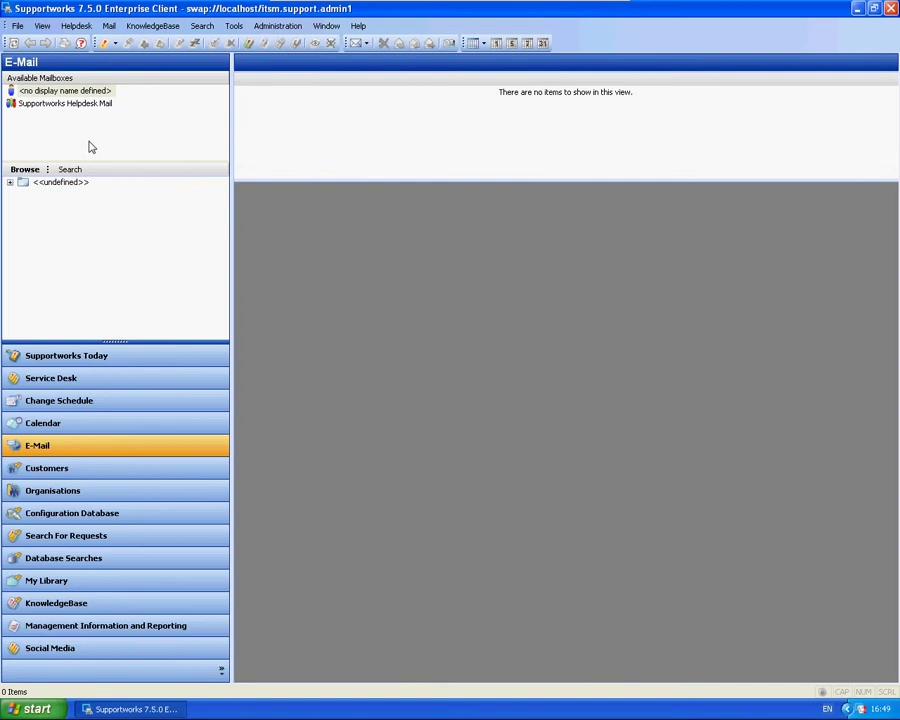
click(65, 103)
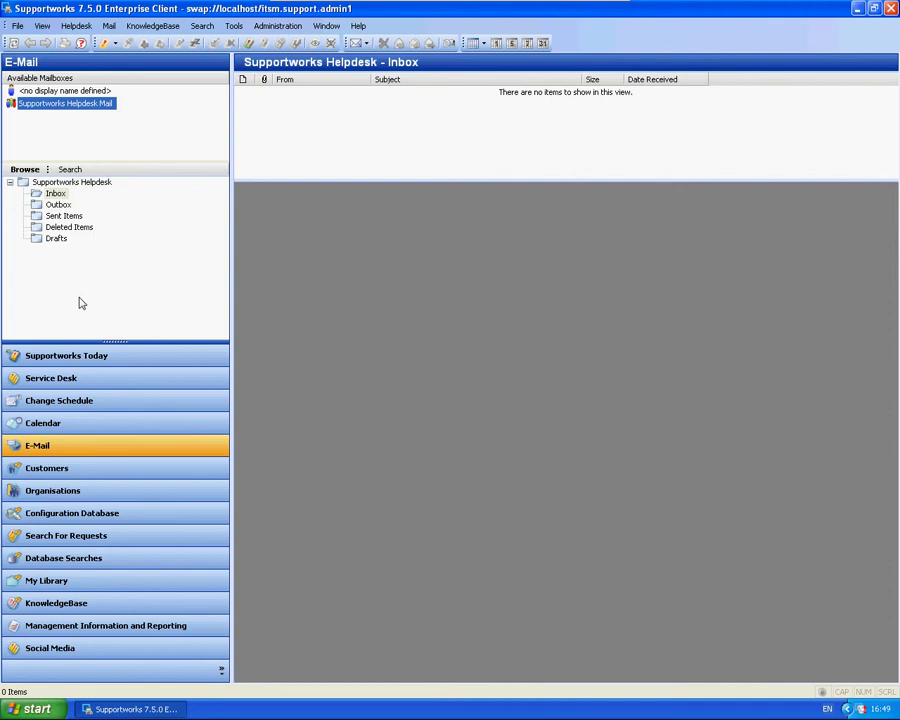
click(88, 377)
- Check Administrator1's E-mail Privileges: personal mailbox No Rights, Supportworks Helpdesk All Rights
right_click(97, 131)
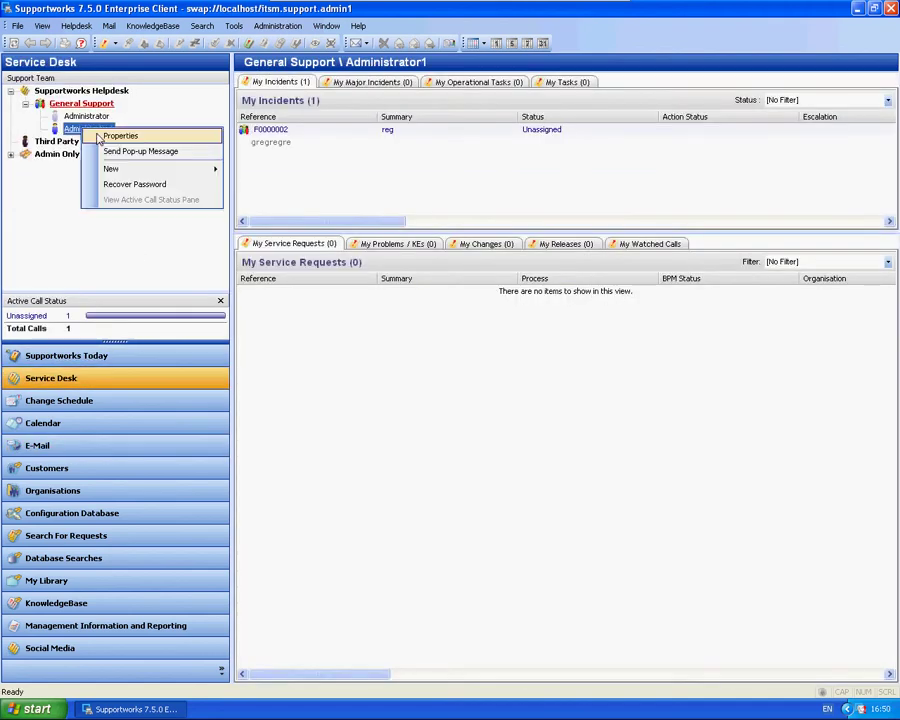
click(120, 136)
click(385, 166)
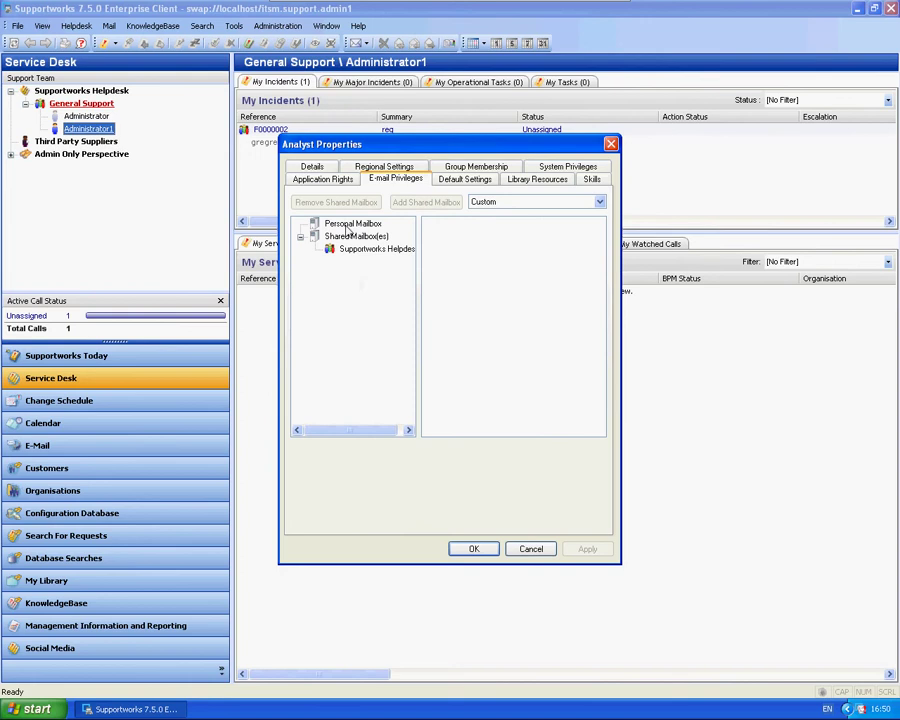
click(347, 225)
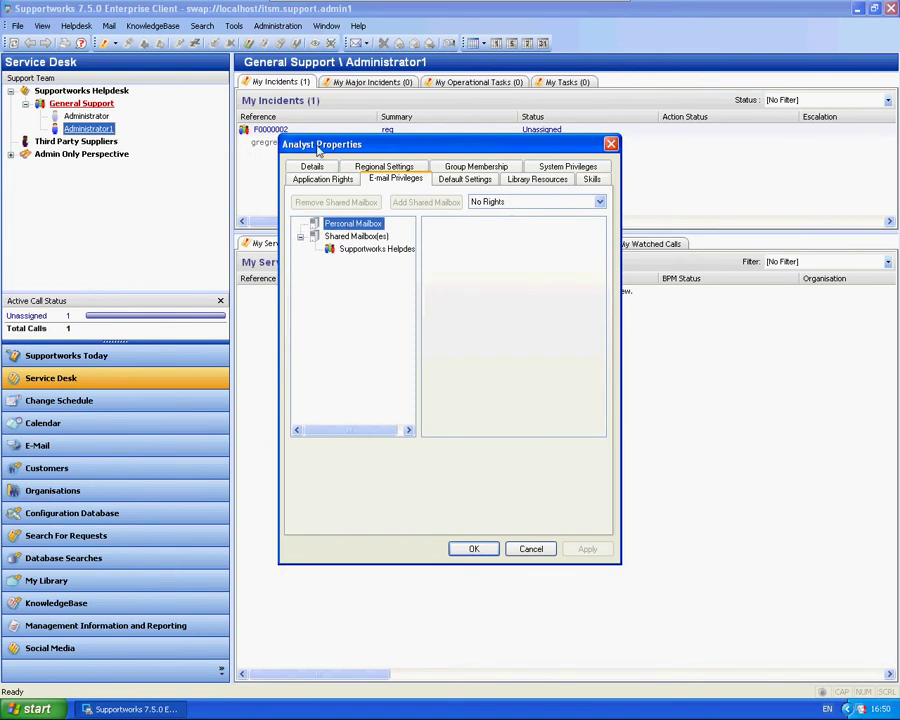
click(368, 250)
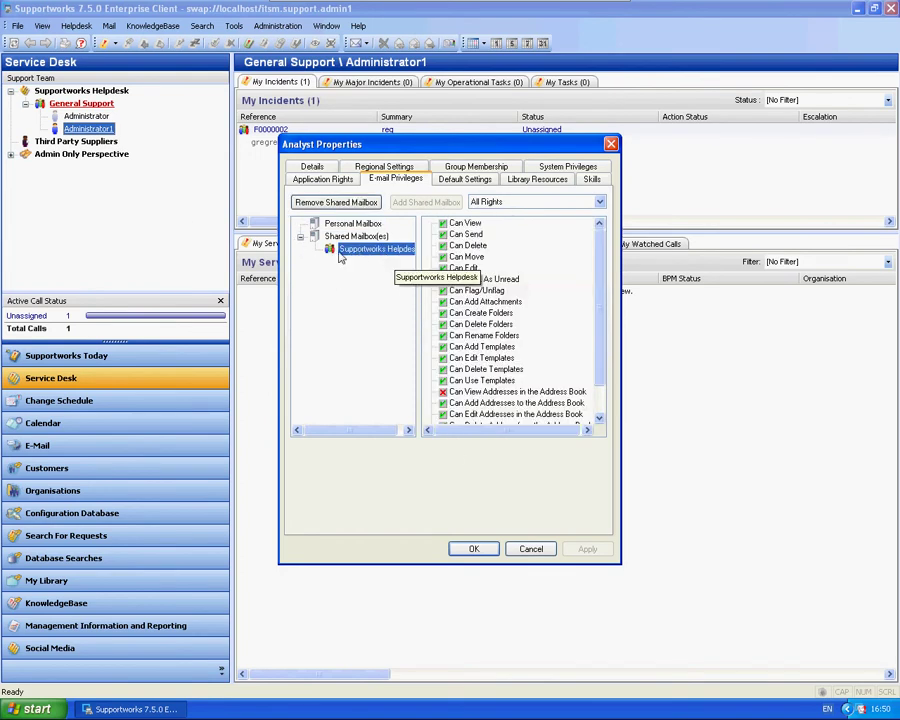
drag(375, 430, 396, 430)
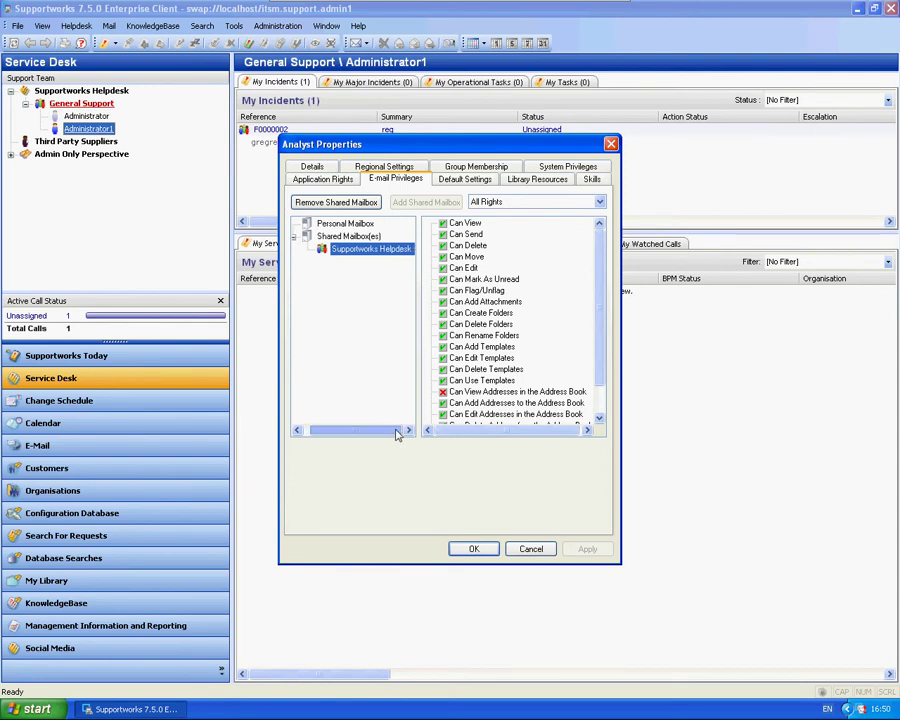